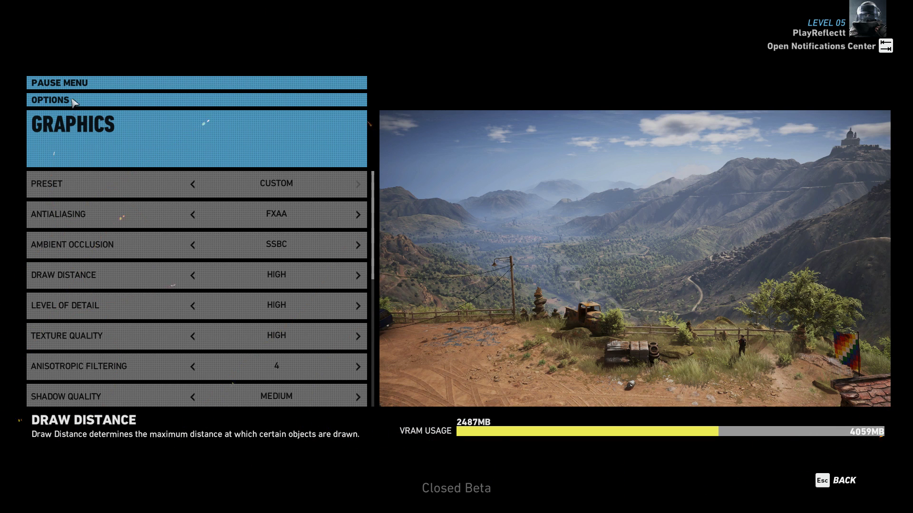
Leave the Graphics page for the Options list and open the Video settings.
click(73, 100)
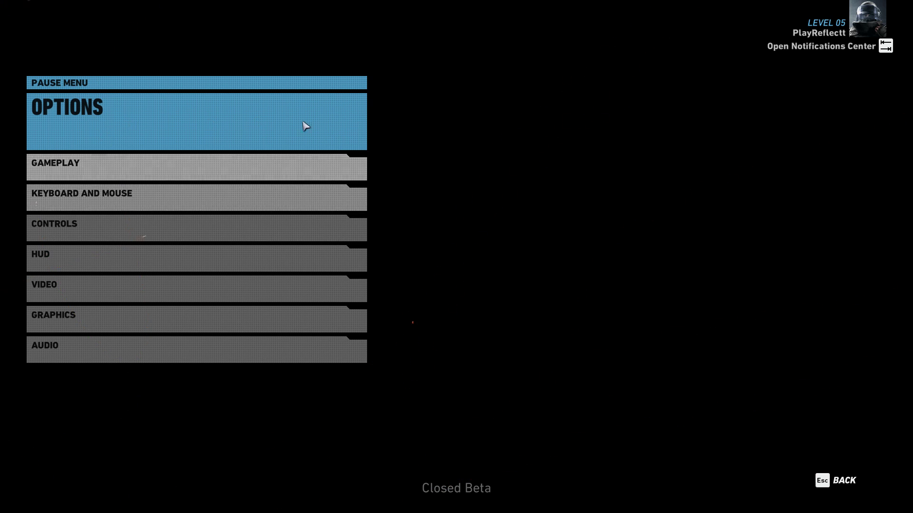
click(71, 288)
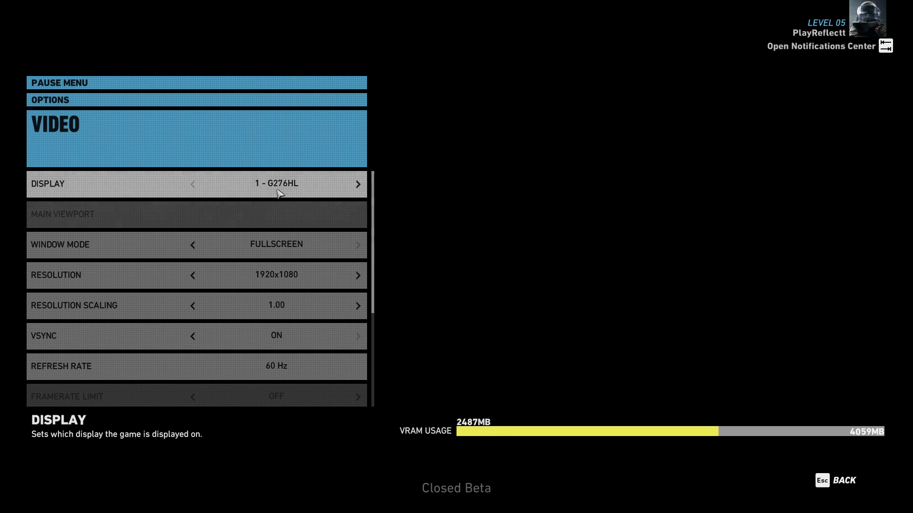
Review the Video settings (fullscreen, 1920x1080, VSync on, 60 Hz), then return to Options.
scroll(273, 185, down, 3)
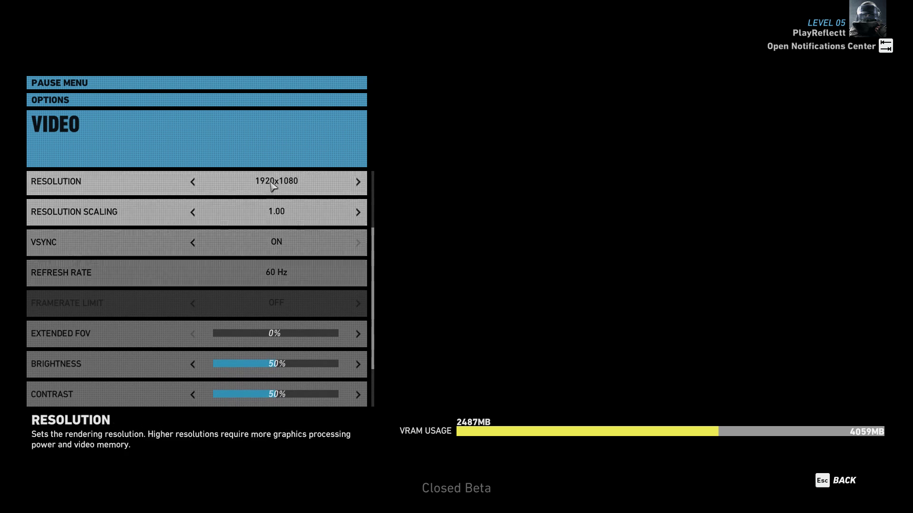
scroll(273, 186, up, 1)
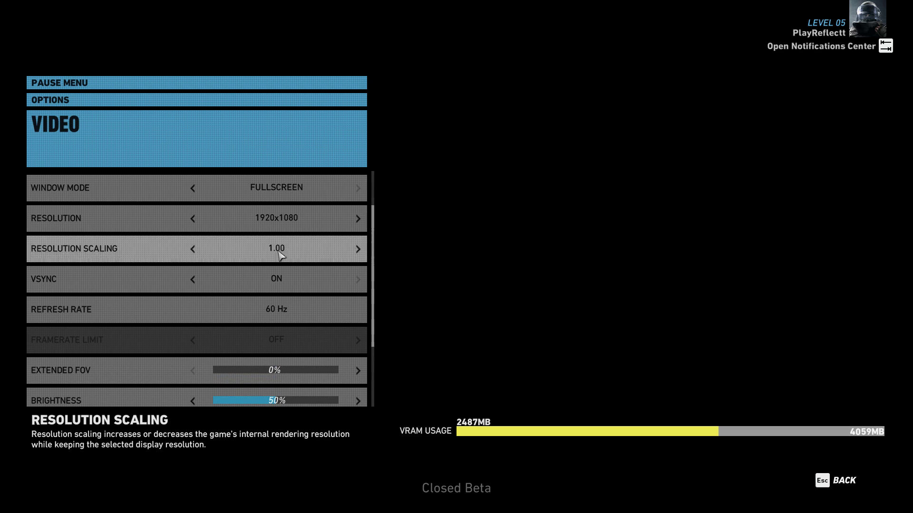
scroll(152, 285, down, 2)
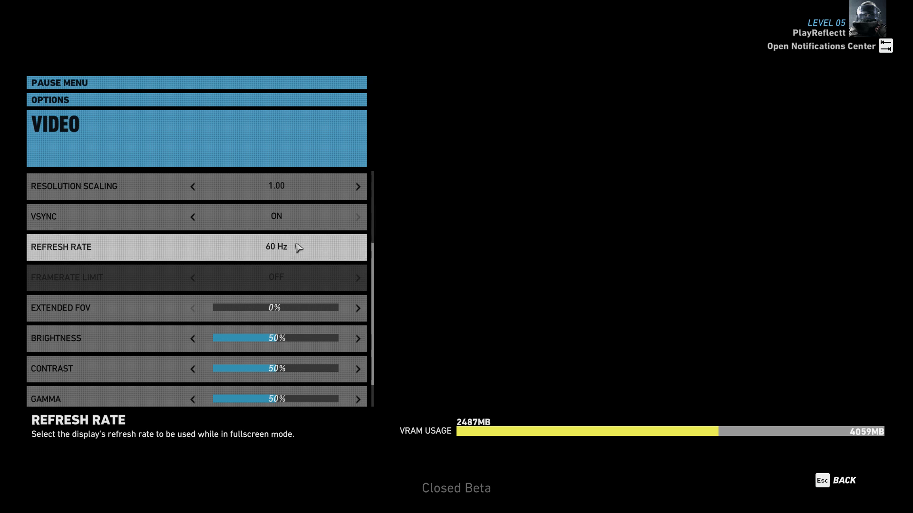
scroll(298, 247, down, 1)
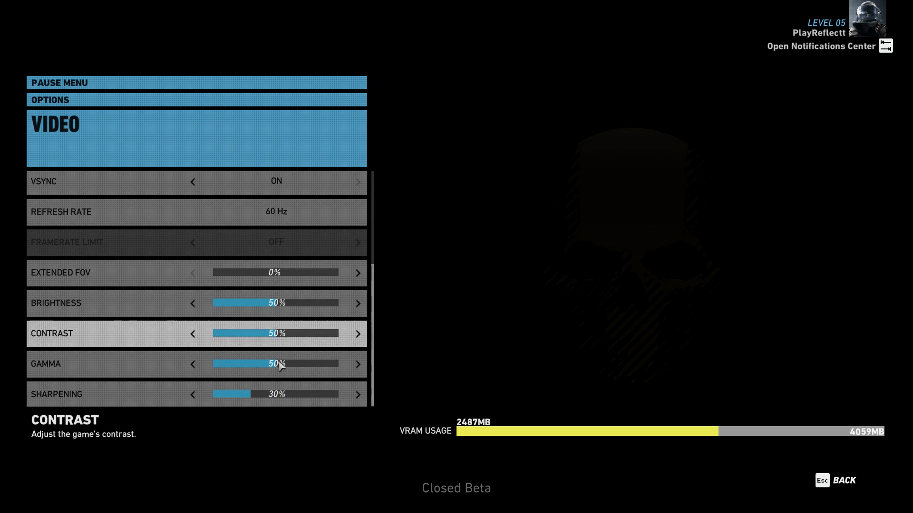
click(123, 101)
In Graphics, preview TEMPORAL AA and VERY HIGH level of detail, reverting to FXAA and HIGH.
click(62, 317)
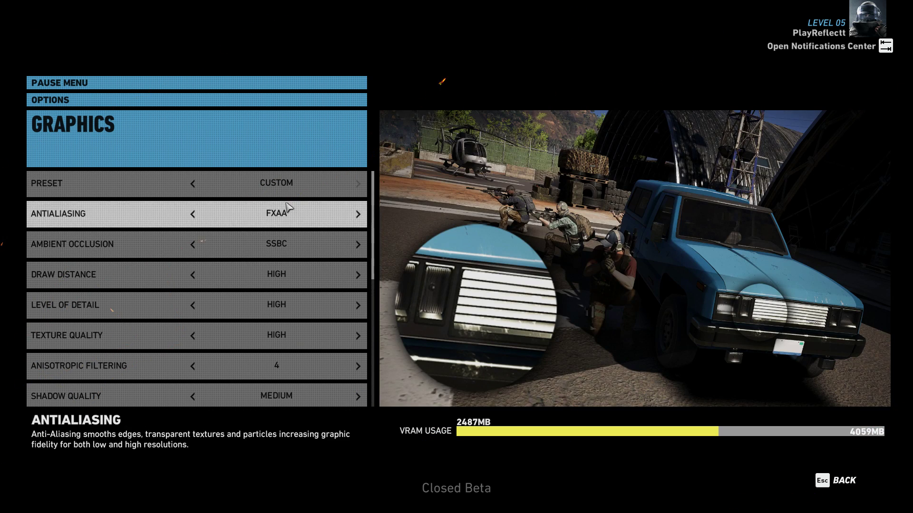
click(358, 215)
click(193, 215)
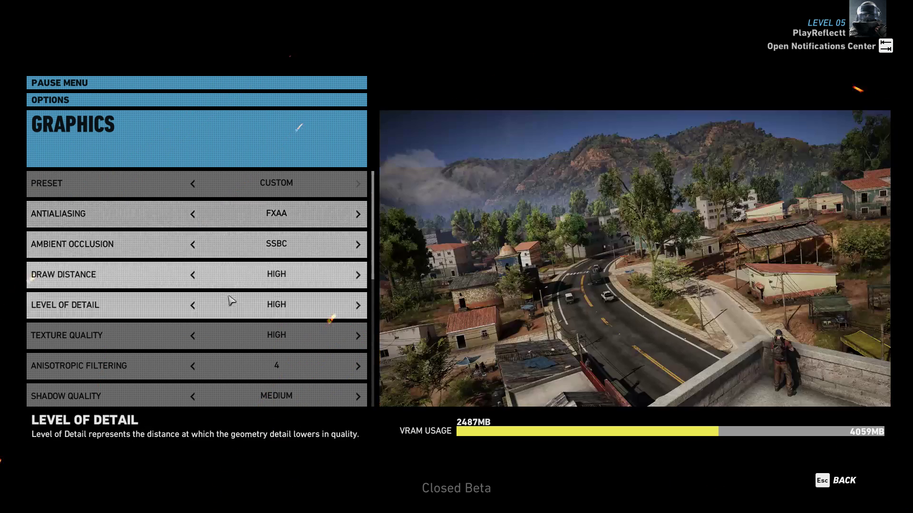
click(357, 307)
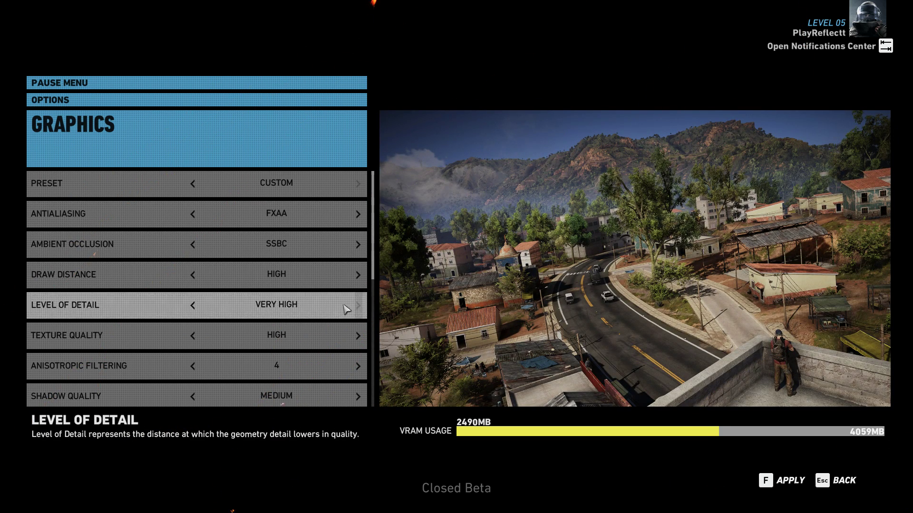
click(192, 305)
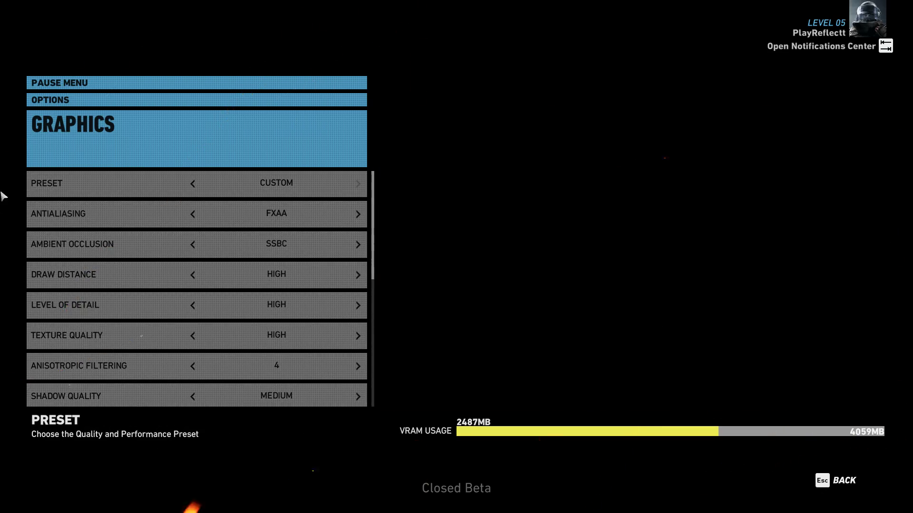
scroll(230, 336, down, 4)
scroll(242, 361, up, 1)
Scroll the Graphics settings list back to the top.
scroll(243, 361, up, 3)
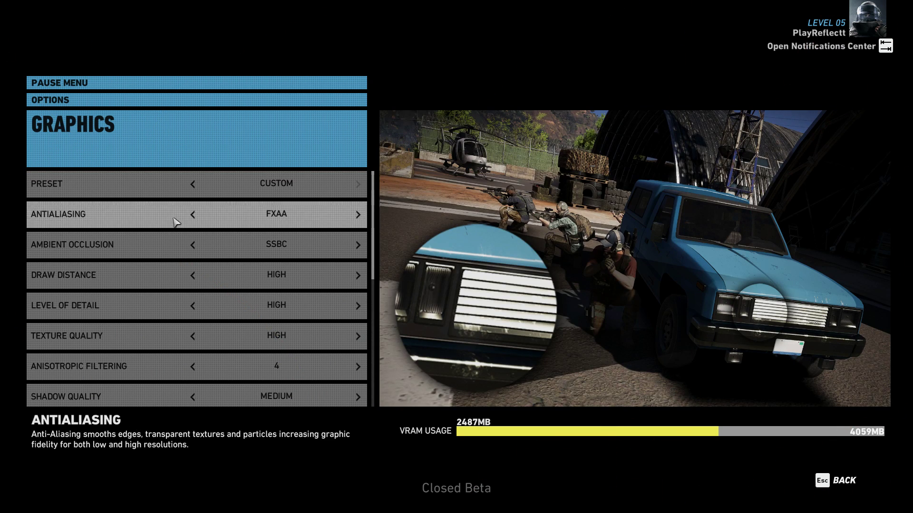
Compare antialiasing at TEMPORAL AA and OFF, leaving it at FXAA.
click(359, 215)
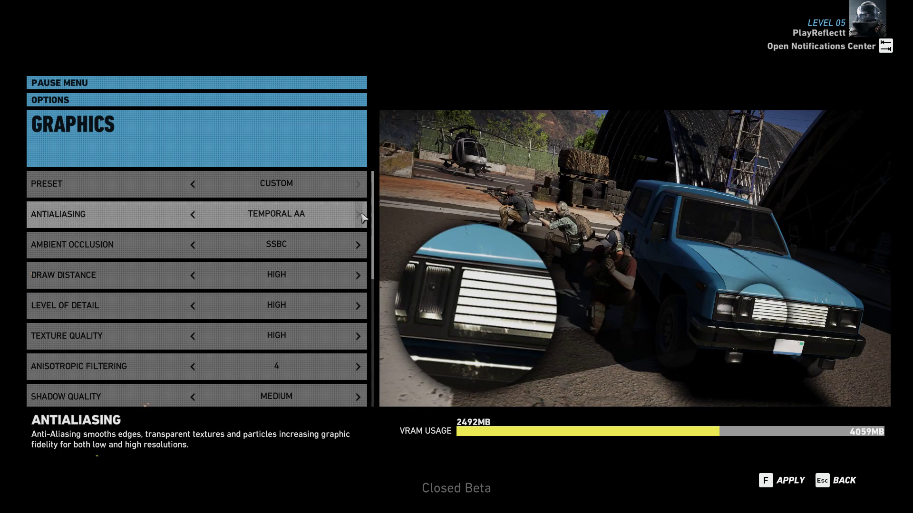
click(196, 215)
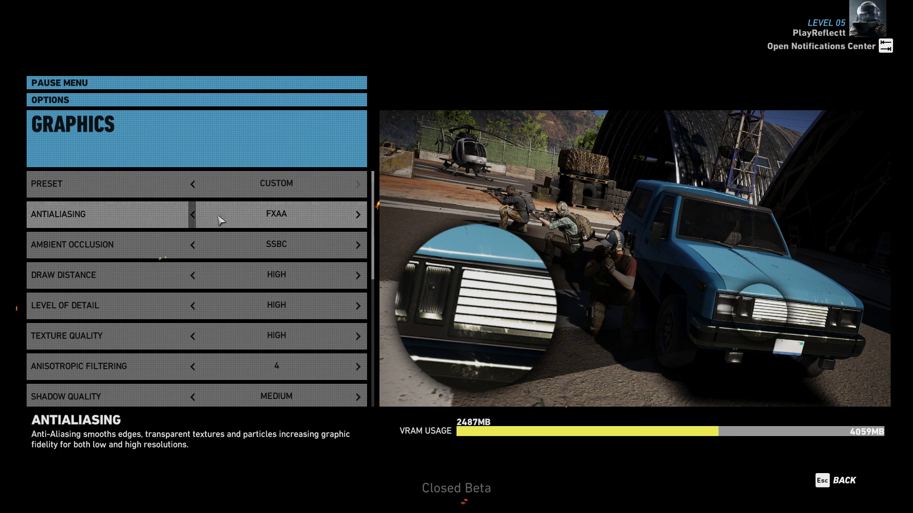
click(358, 218)
click(196, 216)
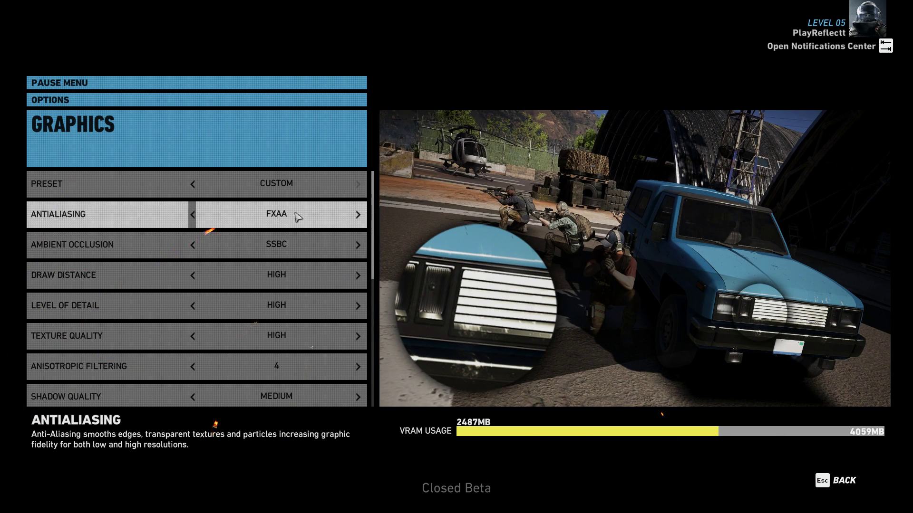
scroll(284, 227, down, 1)
scroll(265, 218, up, 1)
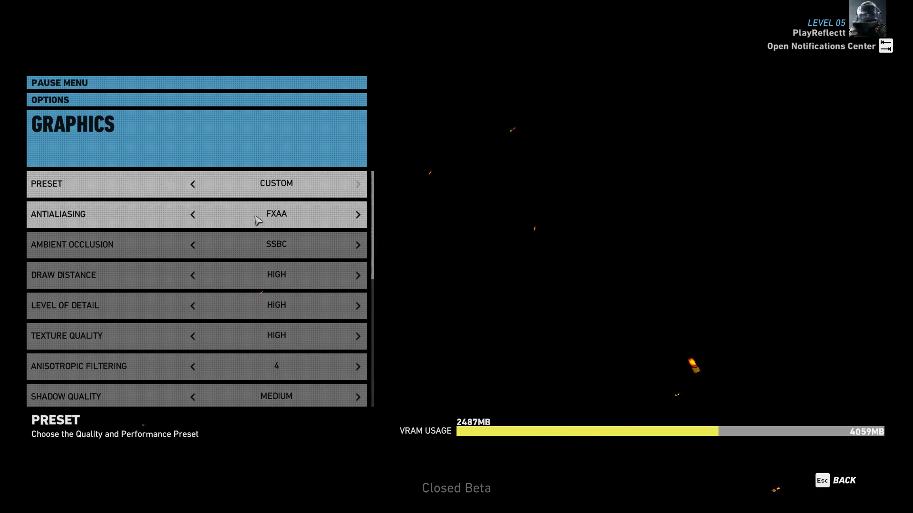
click(195, 216)
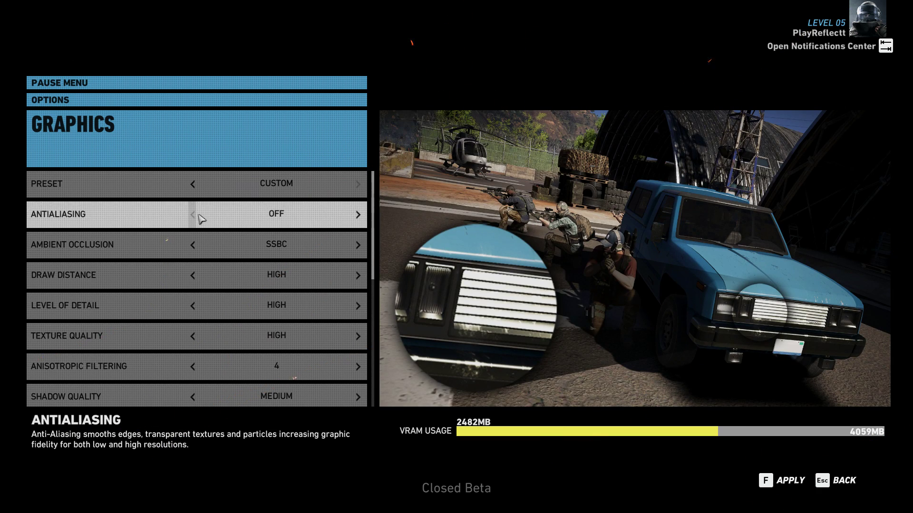
click(357, 217)
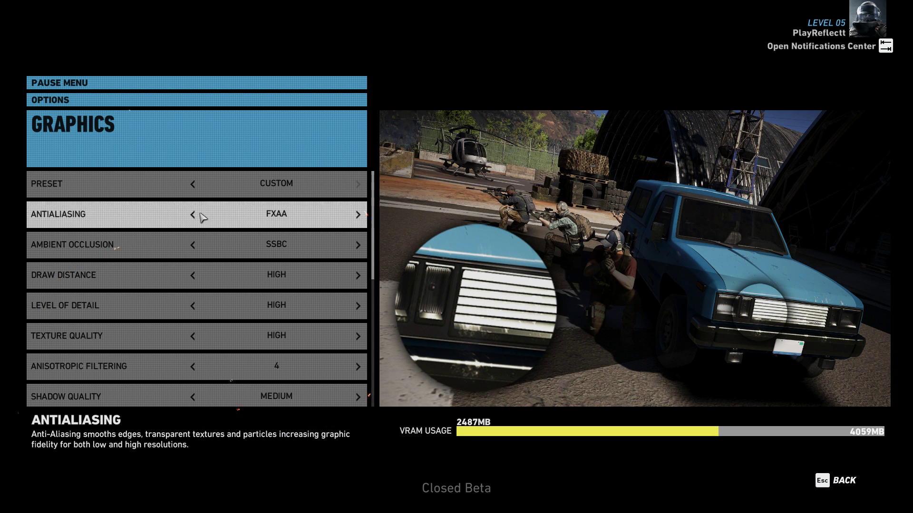
click(196, 217)
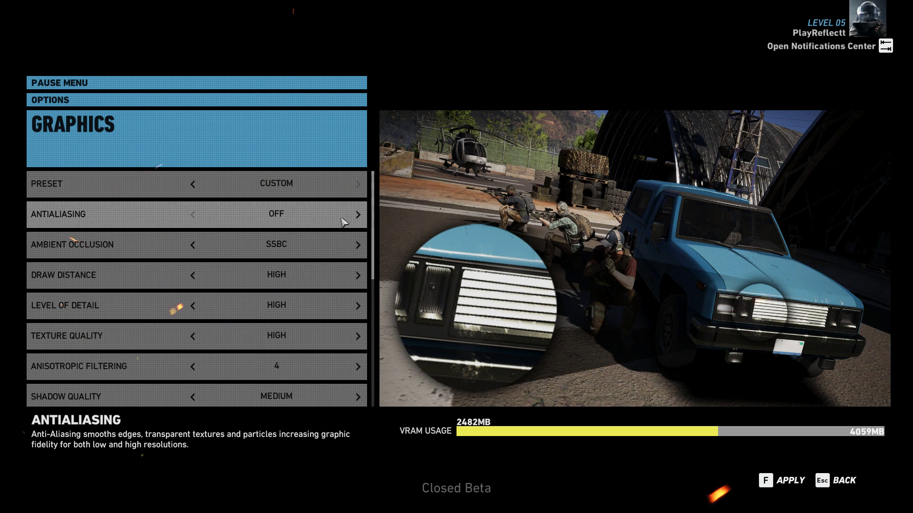
click(357, 216)
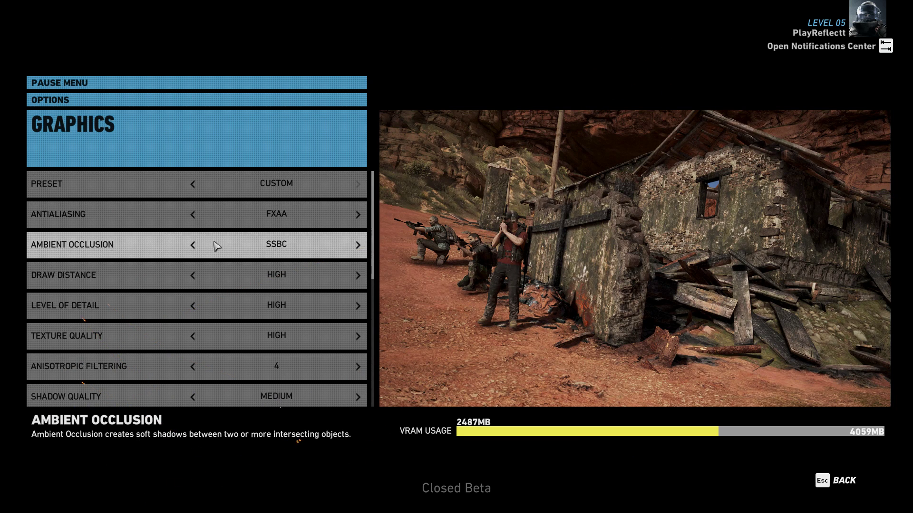
Compare ambient occlusion at HBAO+ and OFF, leaving it at SSBC.
click(359, 245)
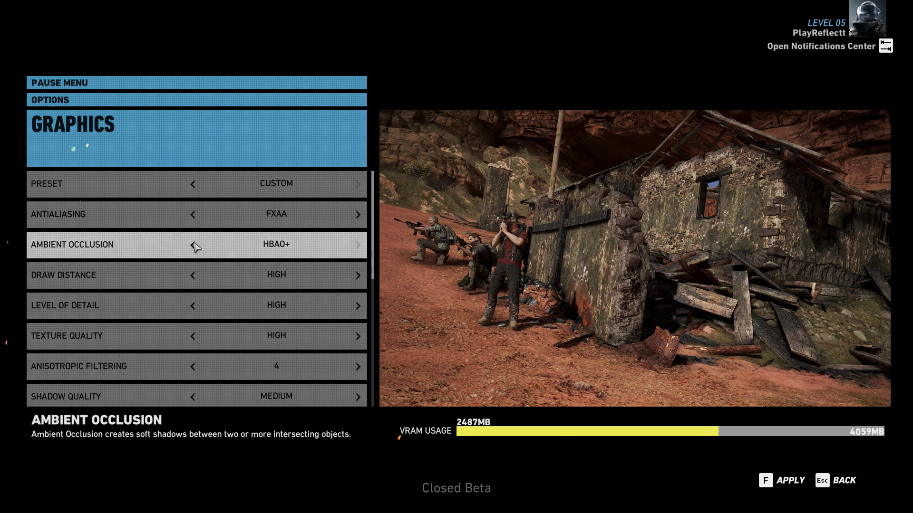
click(194, 246)
click(195, 246)
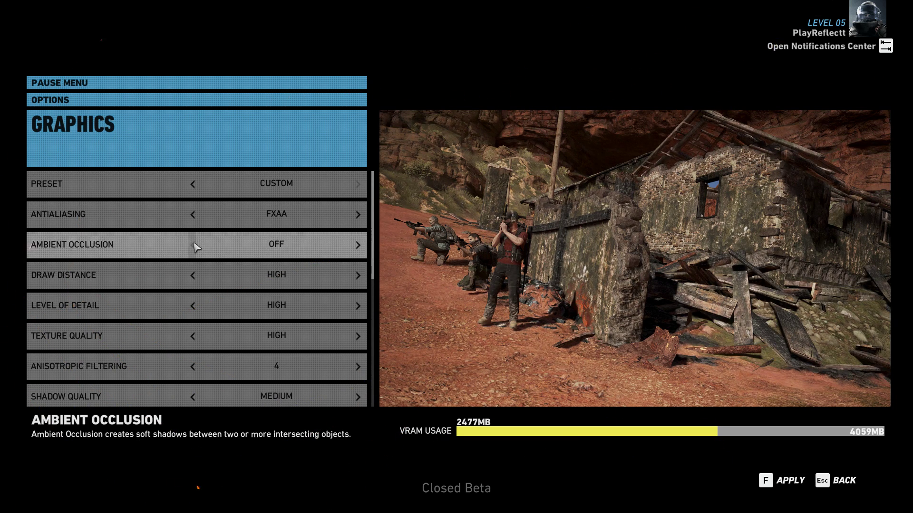
click(359, 245)
click(358, 246)
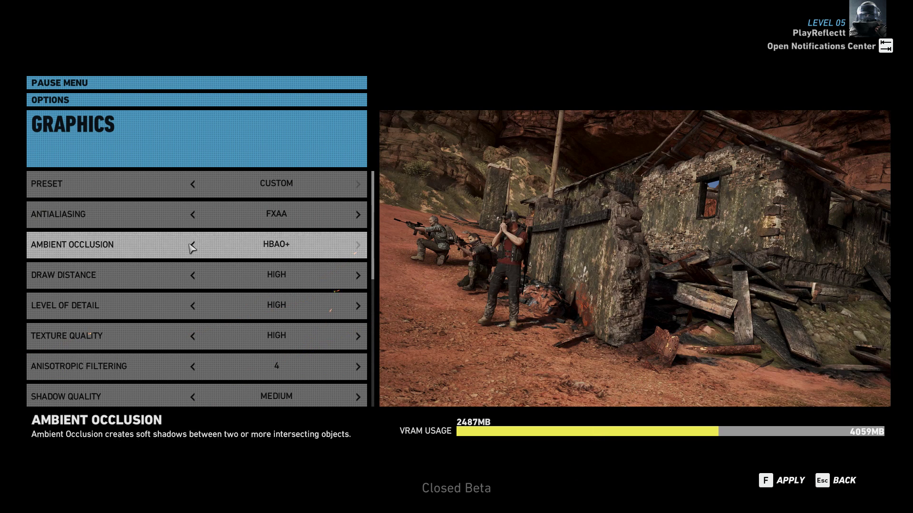
click(192, 246)
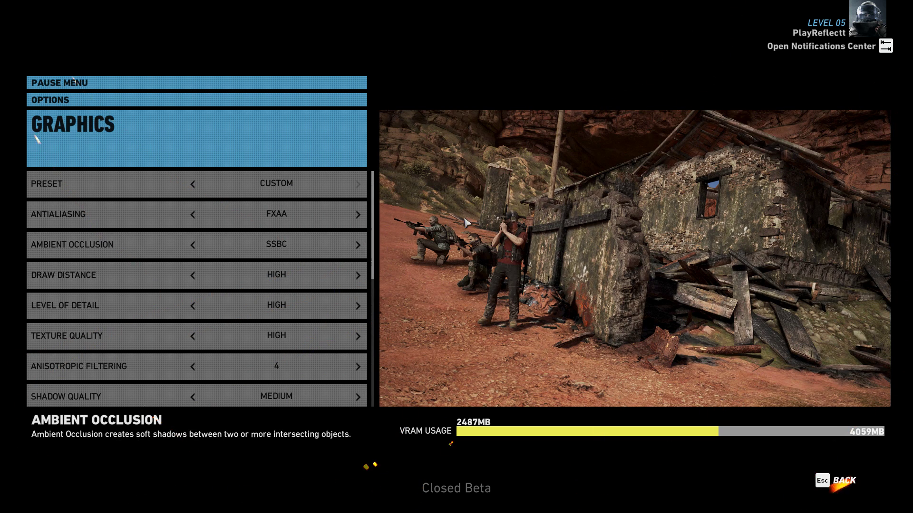
scroll(266, 261, down, 1)
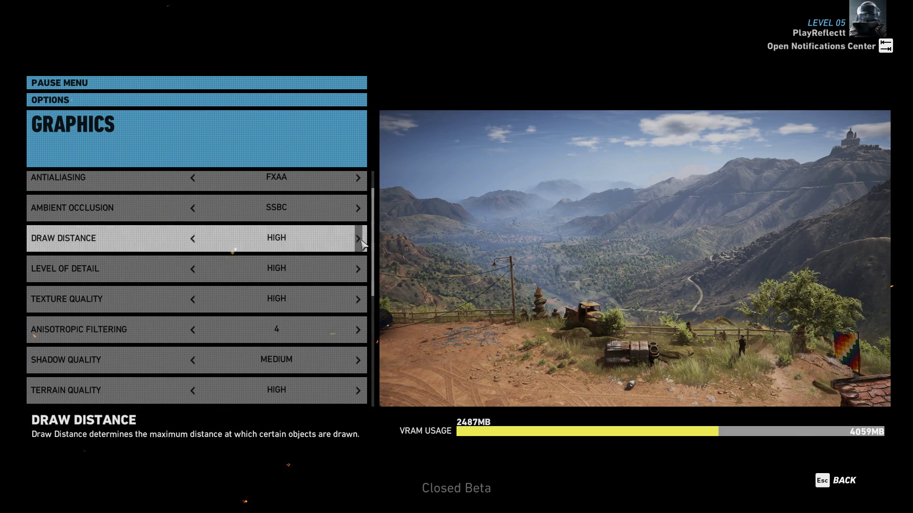
click(359, 239)
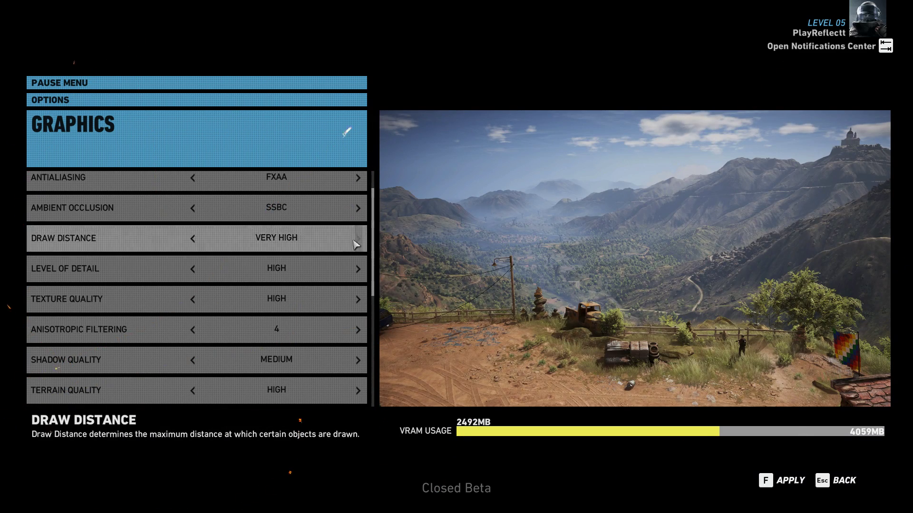
click(193, 239)
click(193, 239)
click(193, 239)
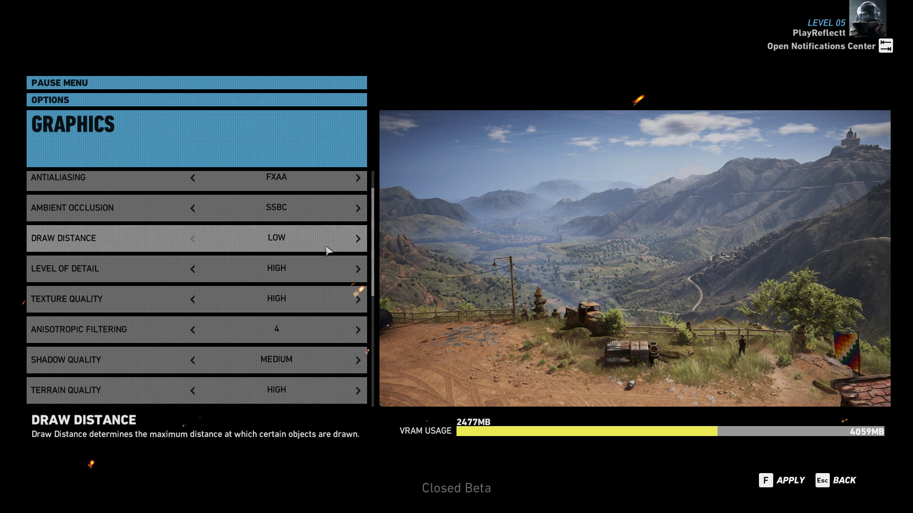
click(361, 240)
click(360, 240)
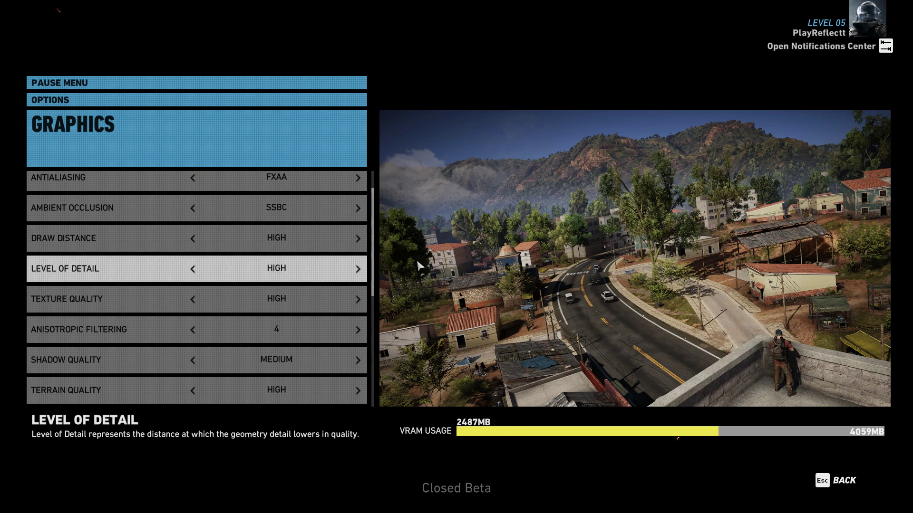
click(358, 270)
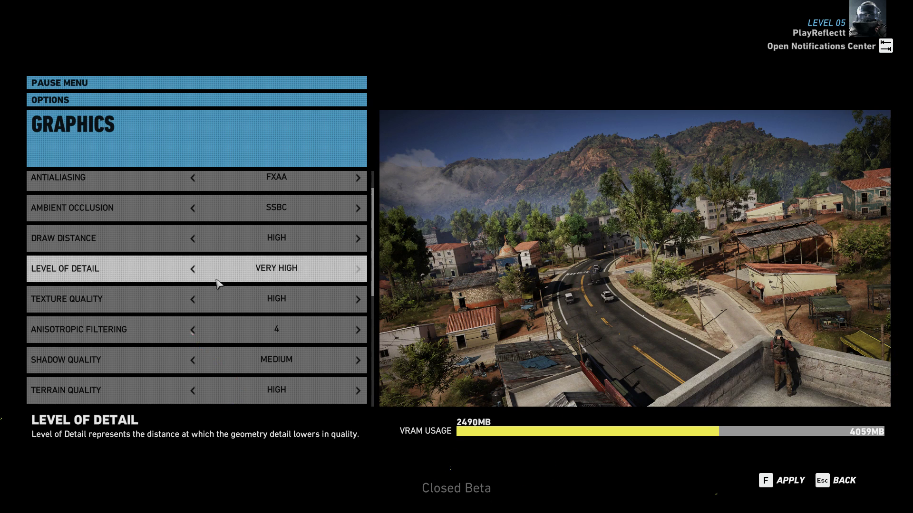
click(193, 270)
click(194, 271)
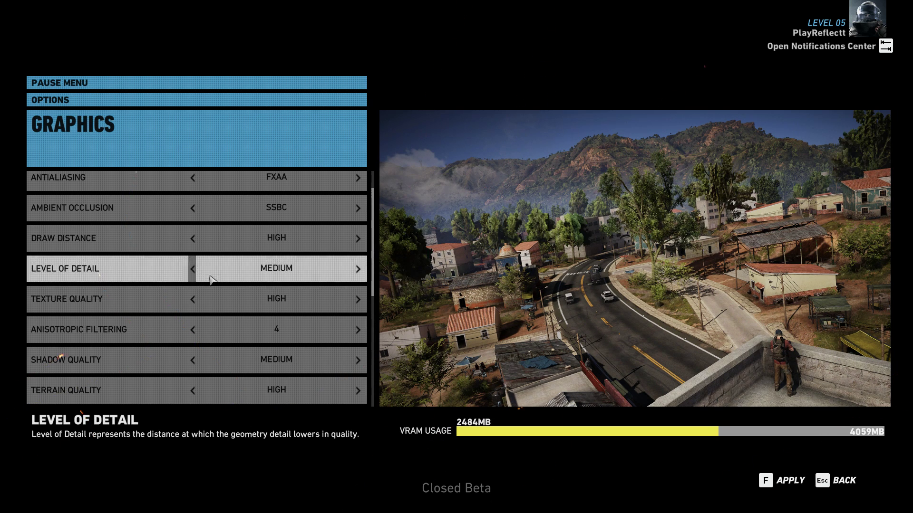
click(358, 272)
click(193, 277)
click(193, 276)
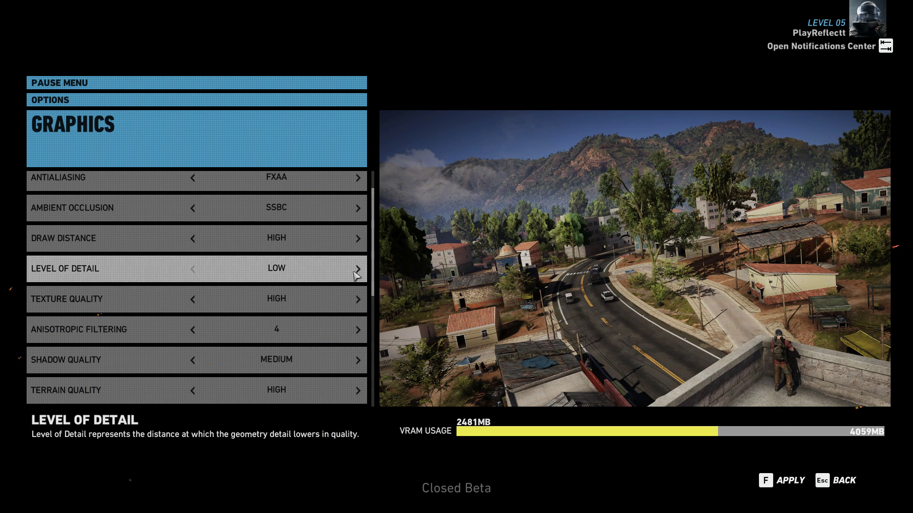
click(358, 271)
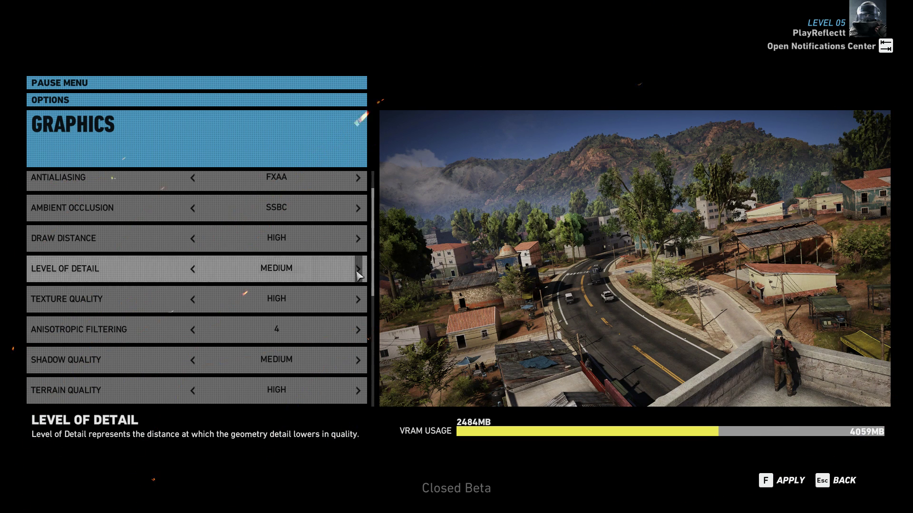
click(358, 271)
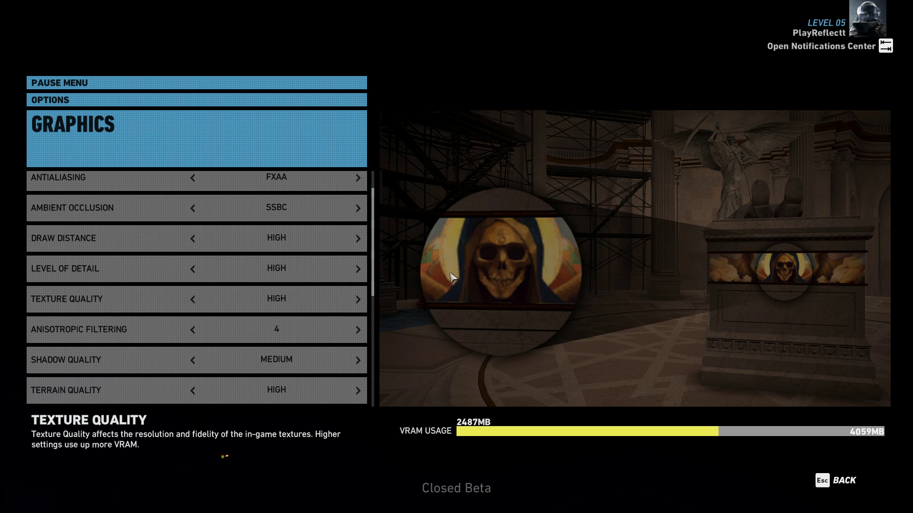
click(357, 300)
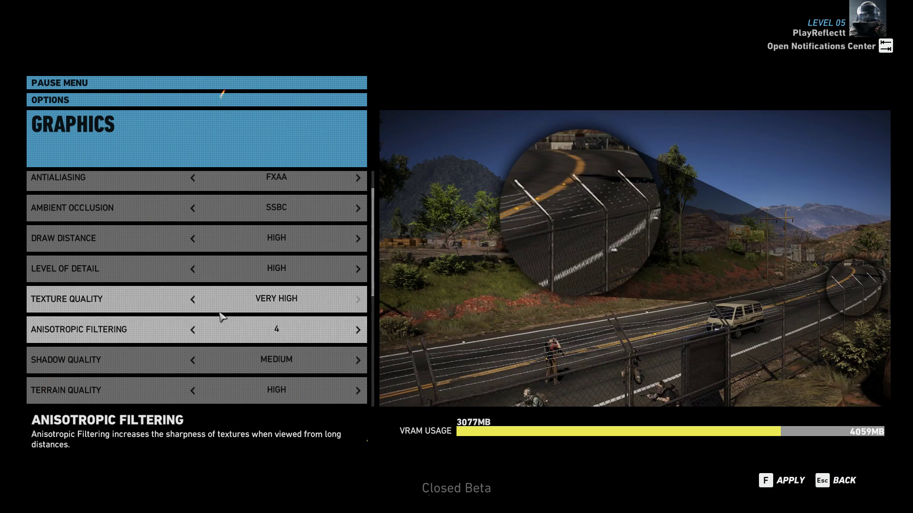
click(195, 300)
click(195, 301)
click(195, 301)
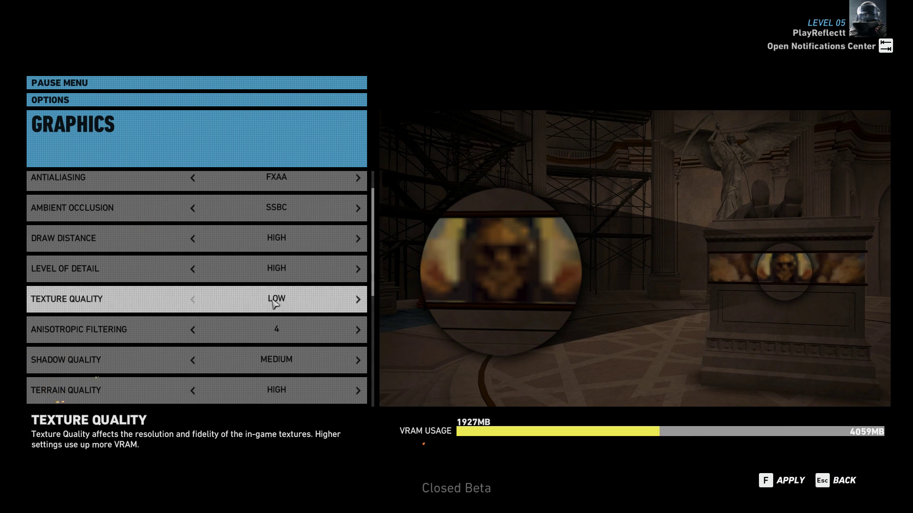
click(357, 300)
click(357, 300)
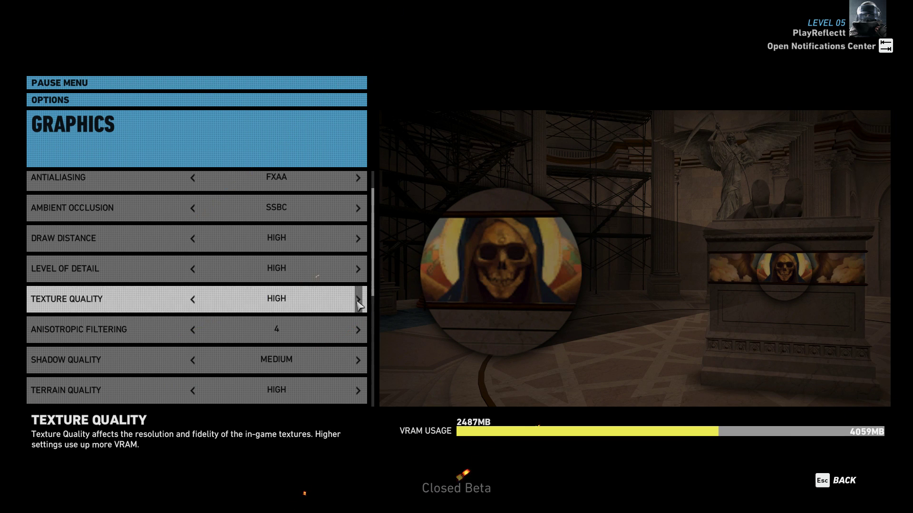
scroll(295, 346, down, 1)
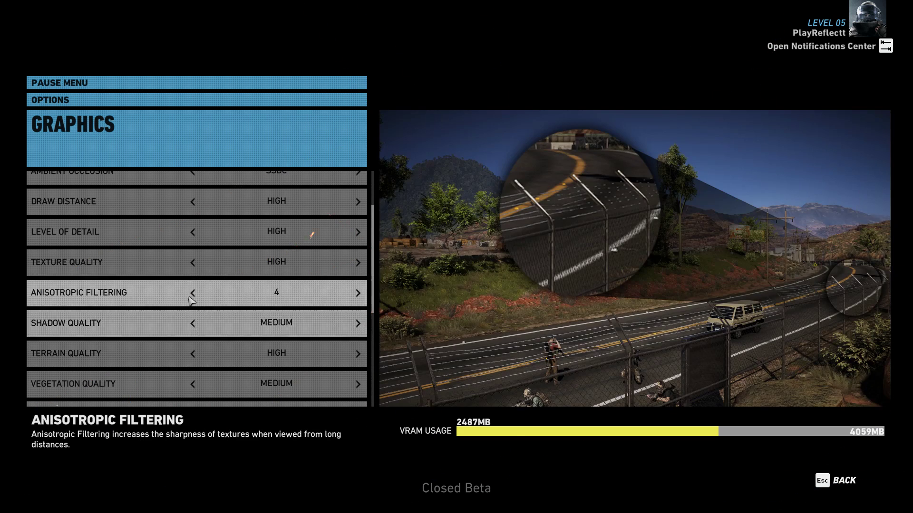
click(193, 295)
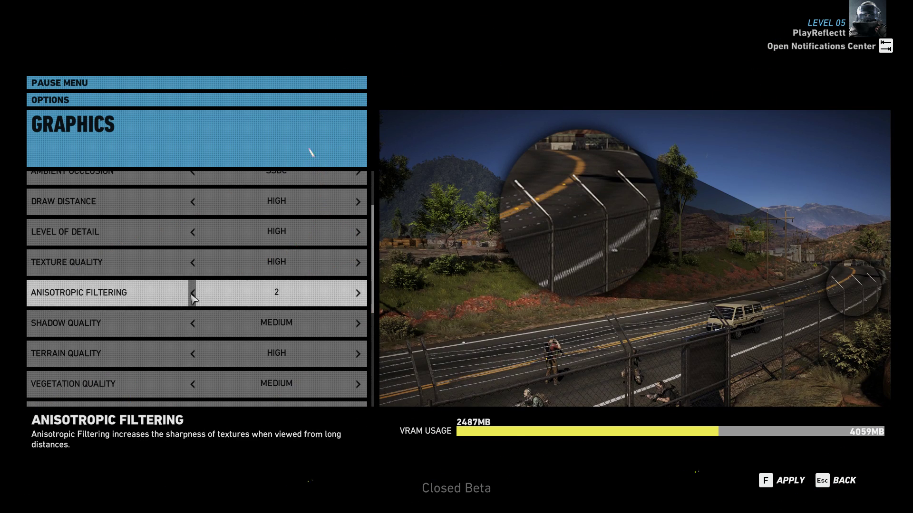
click(193, 295)
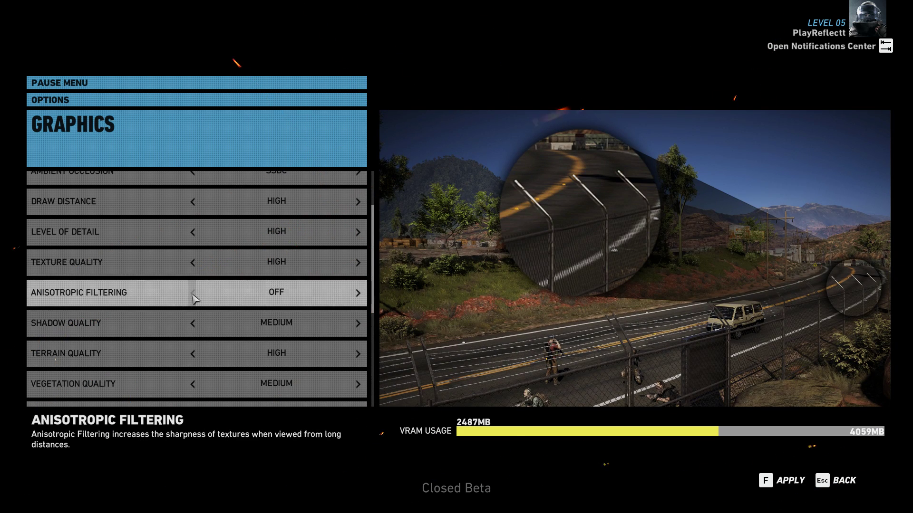
click(358, 296)
click(359, 295)
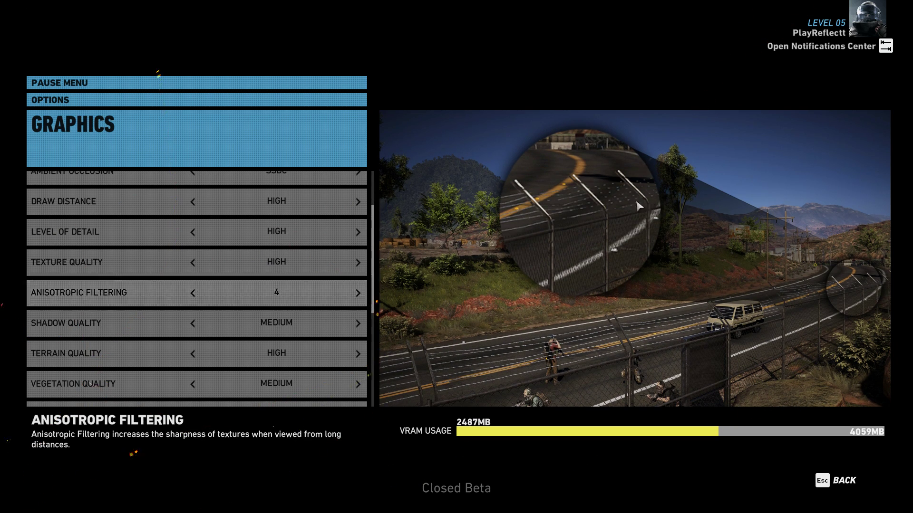
scroll(205, 304, down, 1)
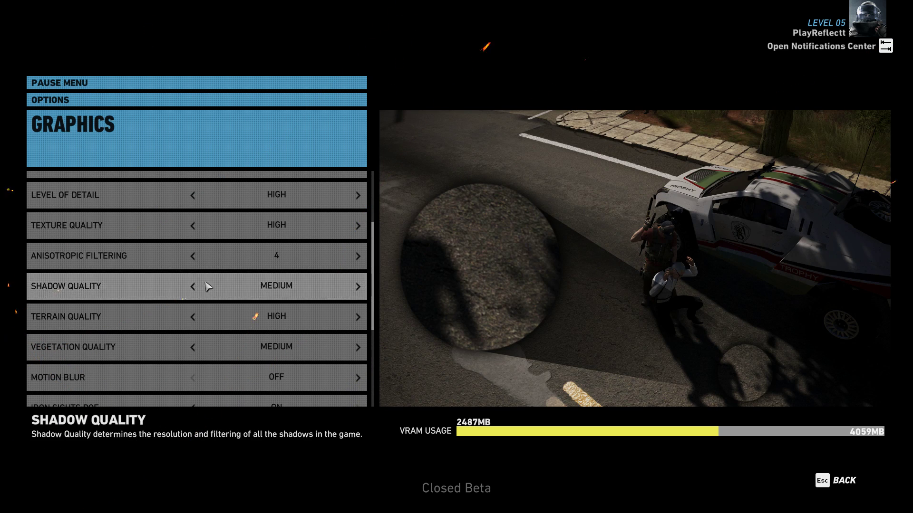
click(359, 286)
click(359, 287)
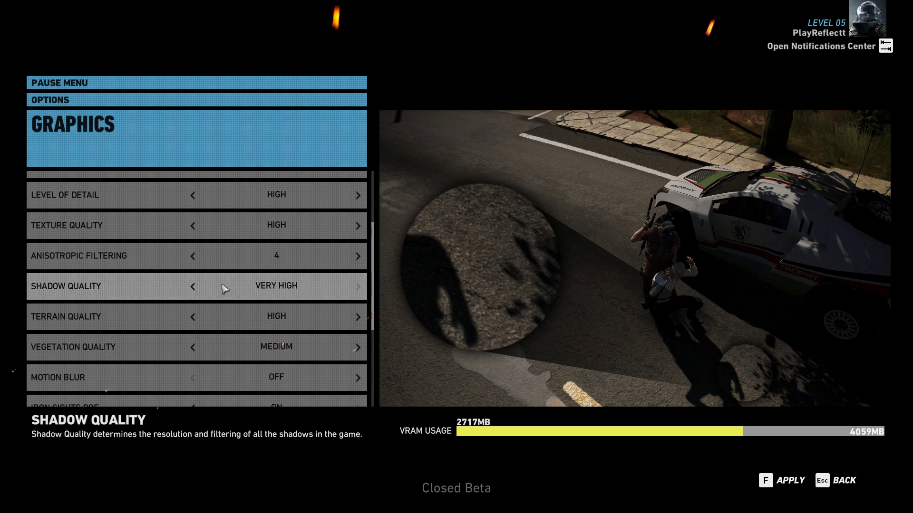
click(194, 287)
click(194, 287)
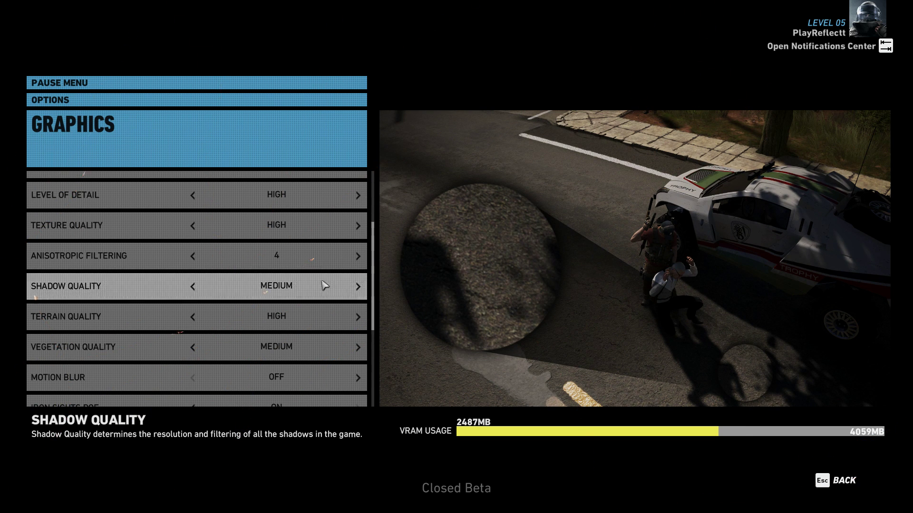
click(192, 287)
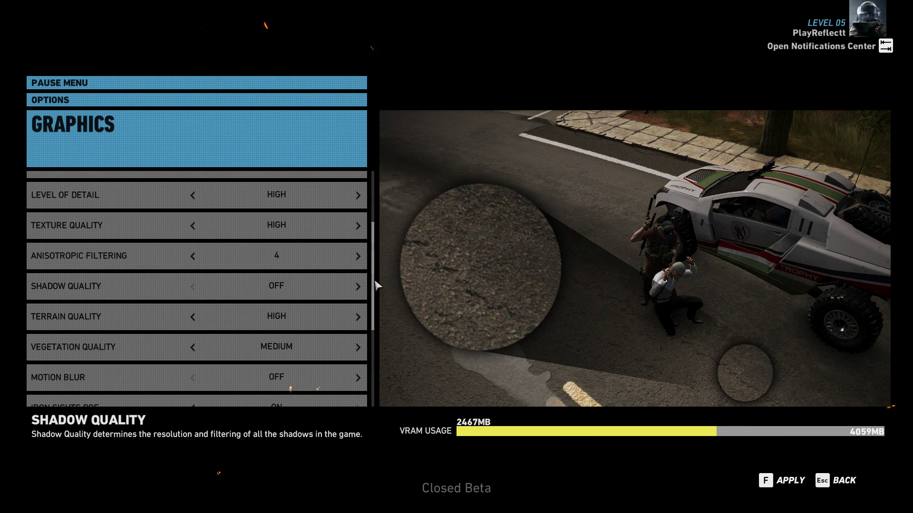
click(358, 287)
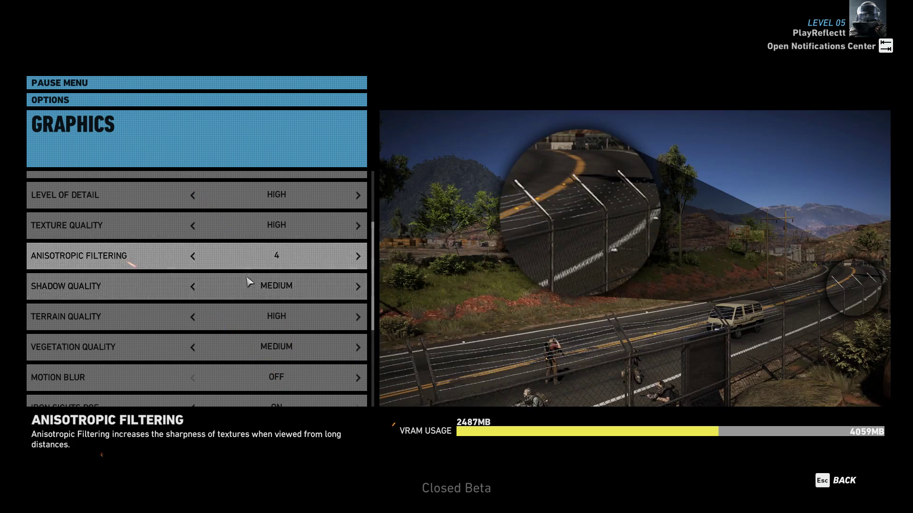
scroll(214, 289, down, 1)
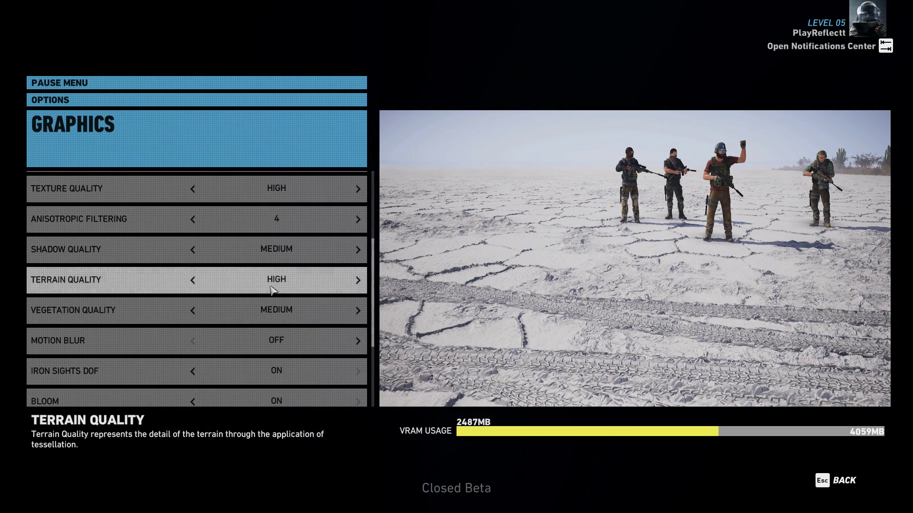
click(358, 283)
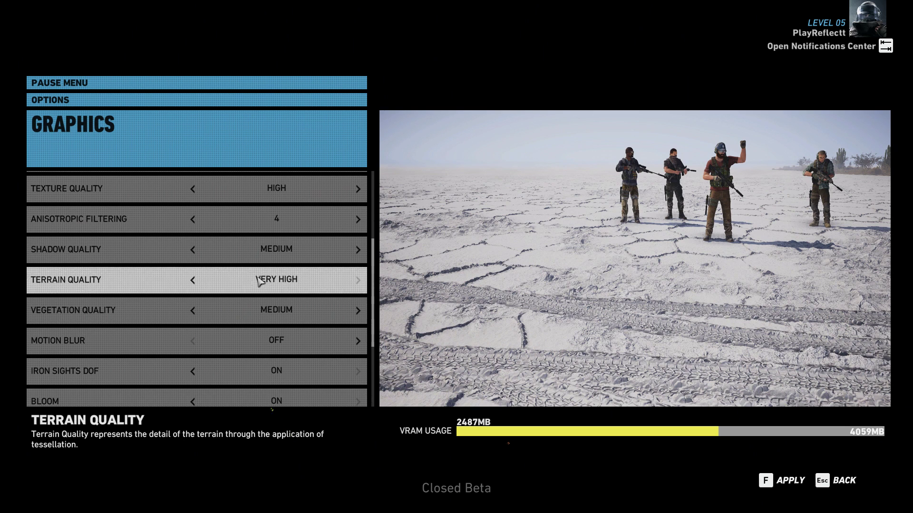
click(193, 282)
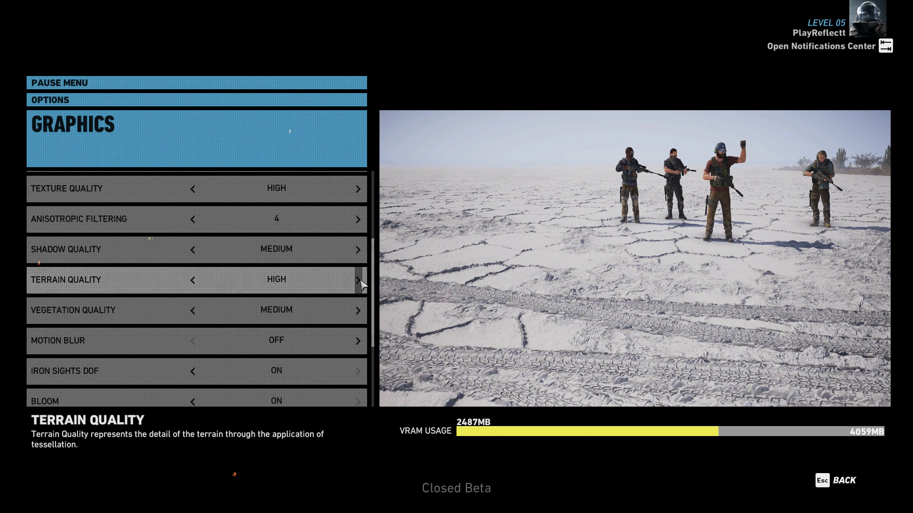
click(359, 282)
click(193, 282)
click(358, 281)
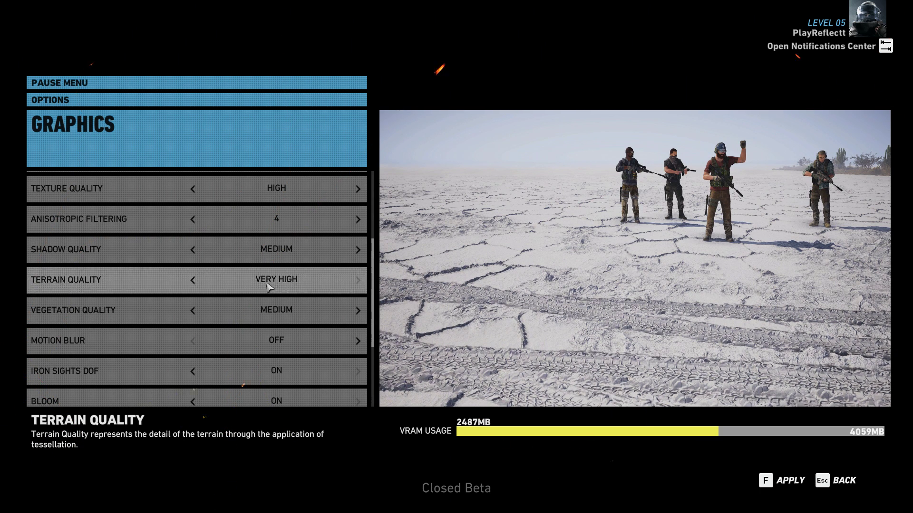
click(194, 281)
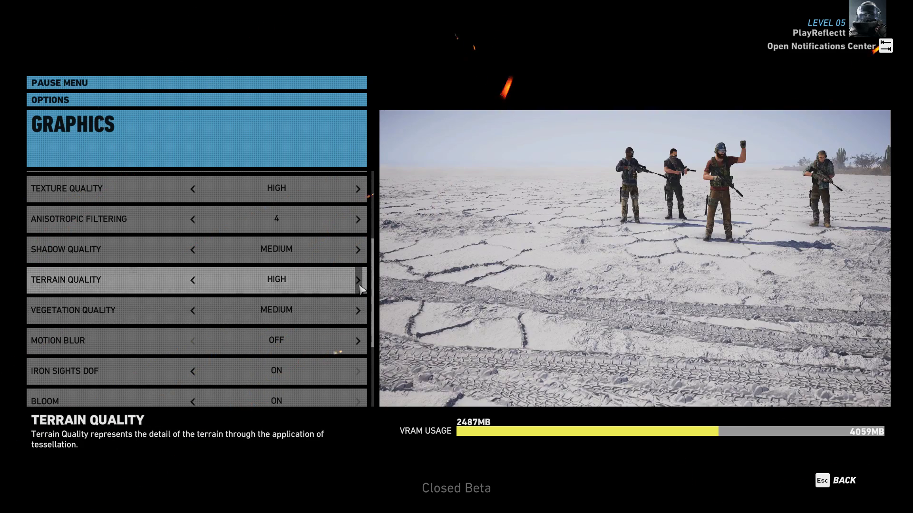
click(358, 281)
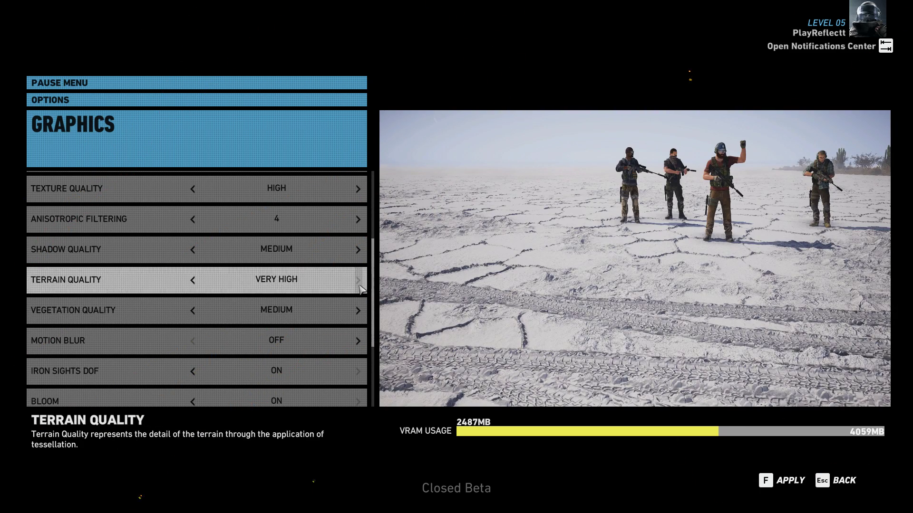
click(192, 283)
click(358, 280)
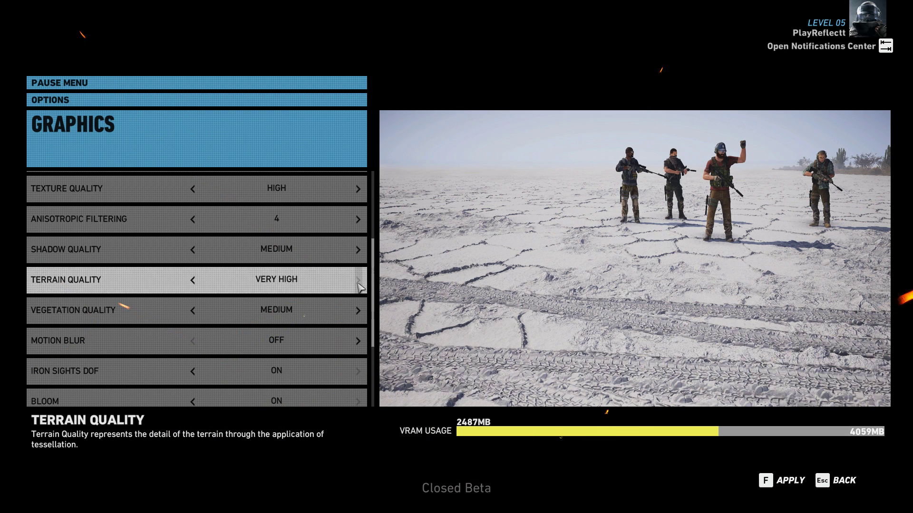
click(198, 284)
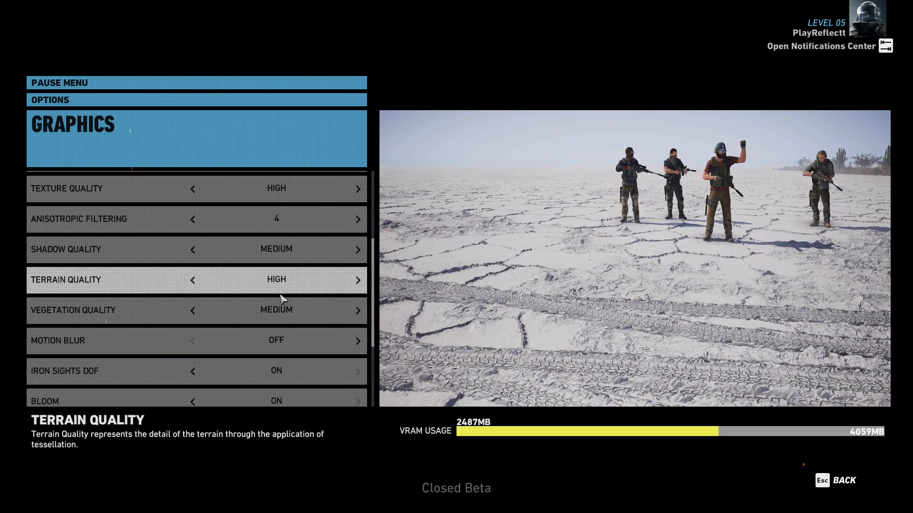
scroll(237, 267, down, 1)
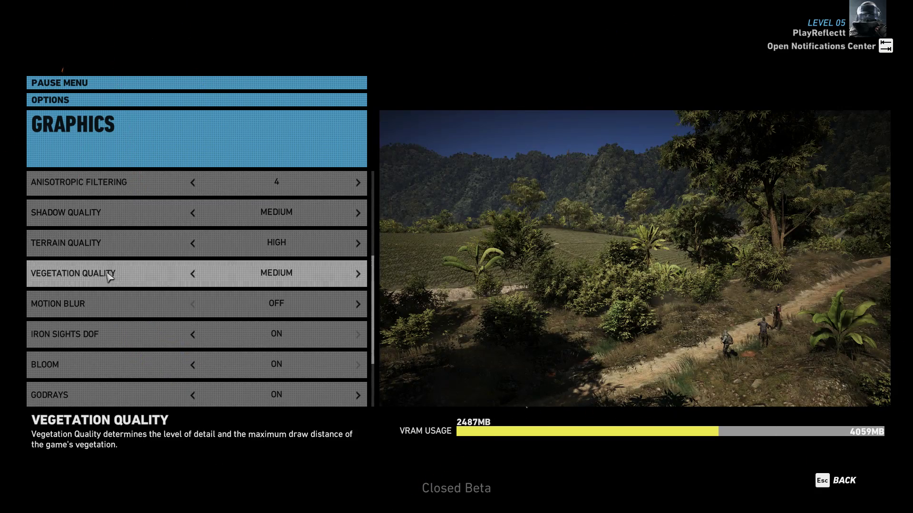
click(359, 273)
click(359, 277)
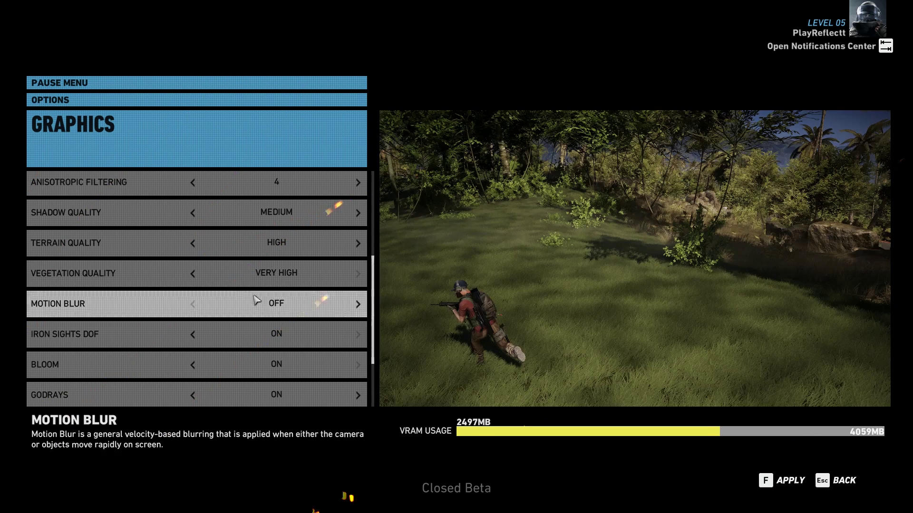
click(194, 277)
click(194, 277)
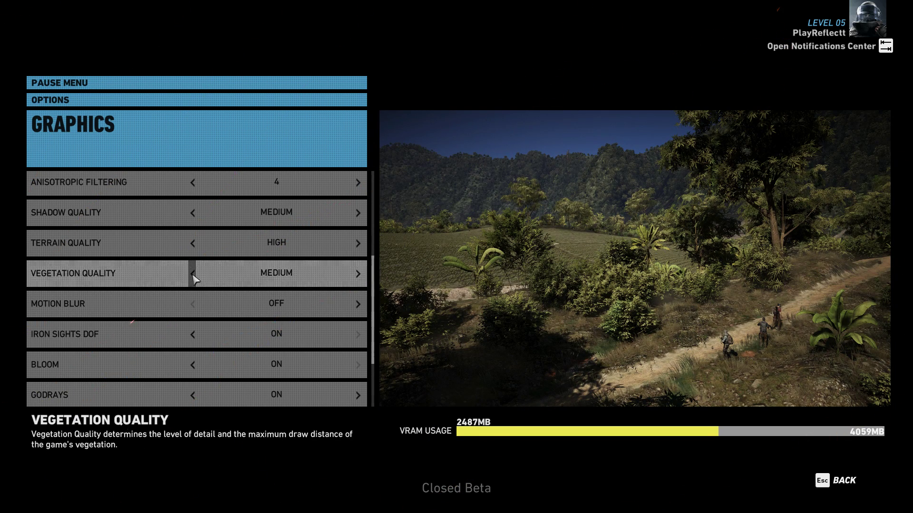
scroll(316, 273, down, 3)
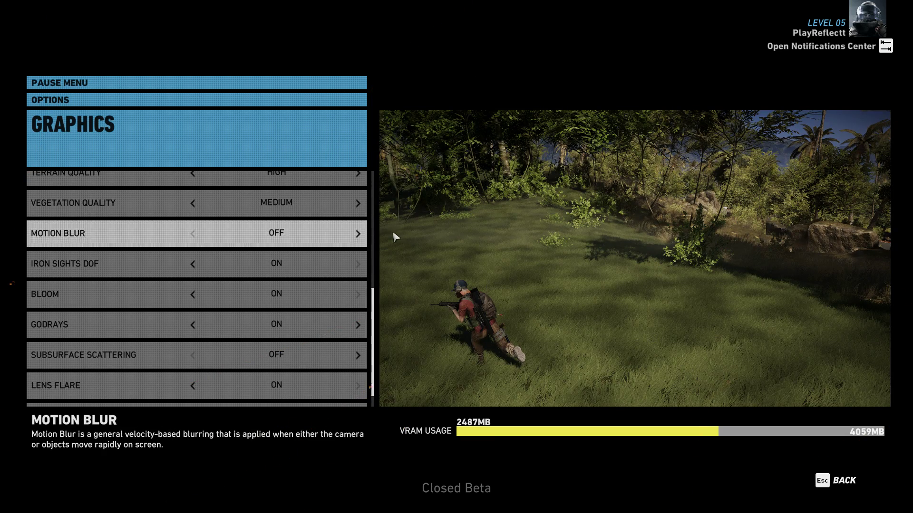
click(358, 234)
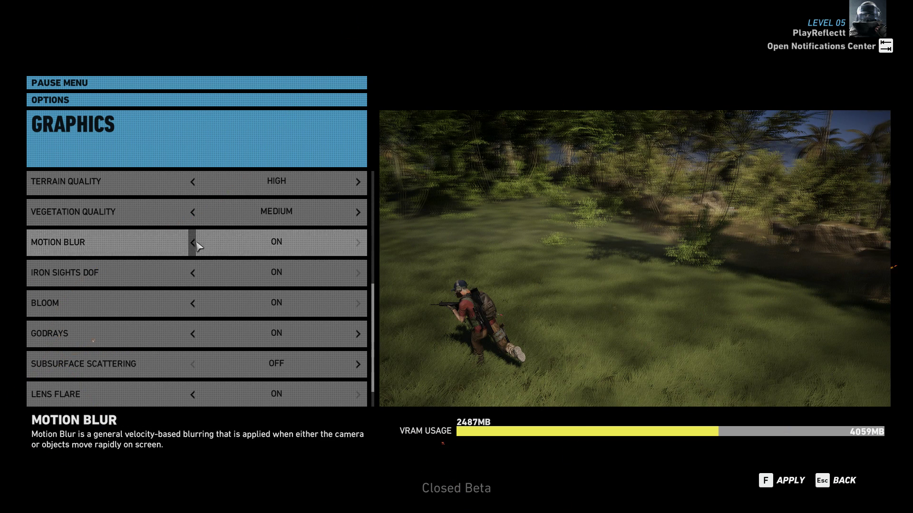
click(192, 244)
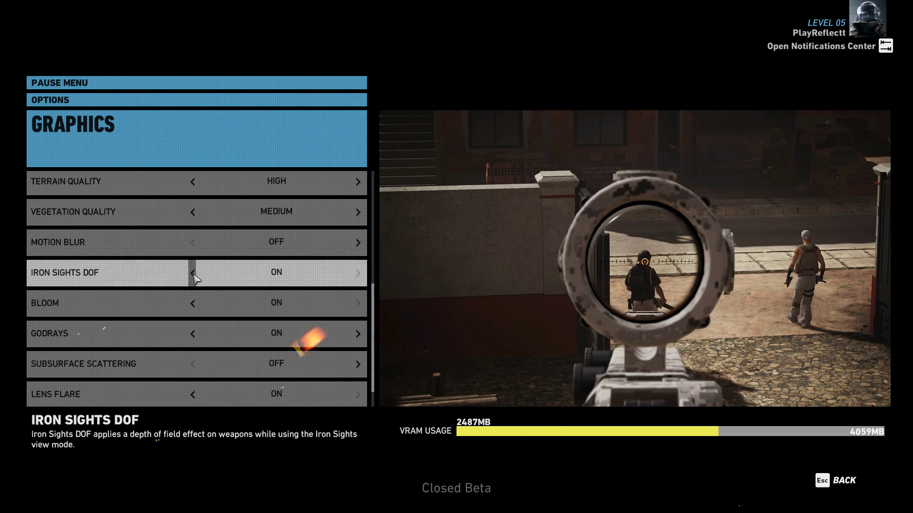
click(193, 273)
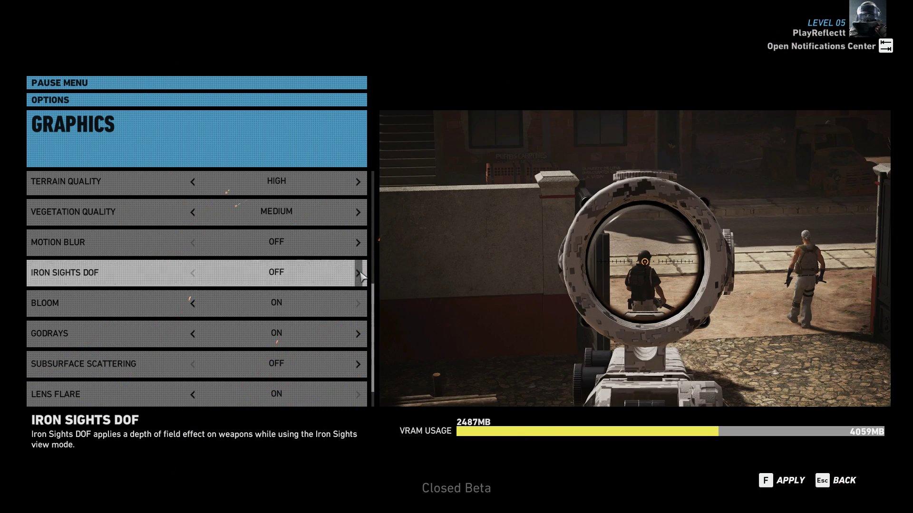
click(358, 273)
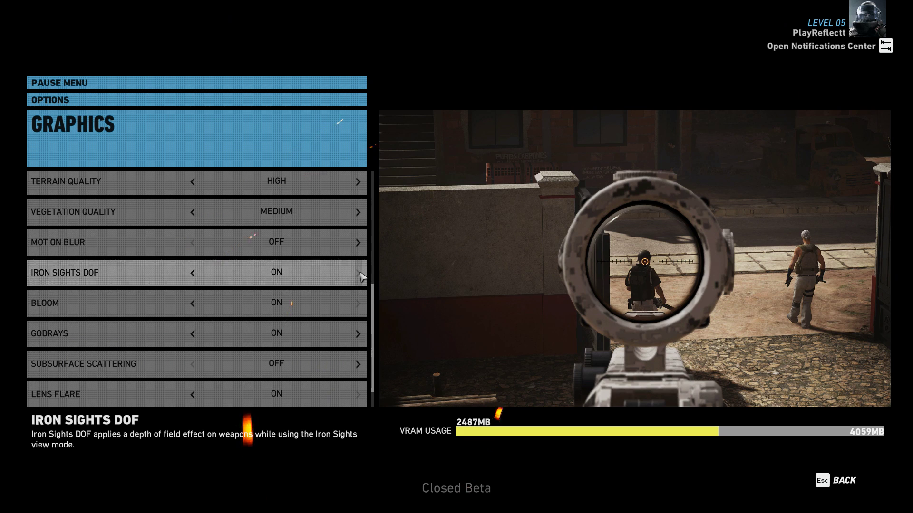
click(192, 274)
click(358, 274)
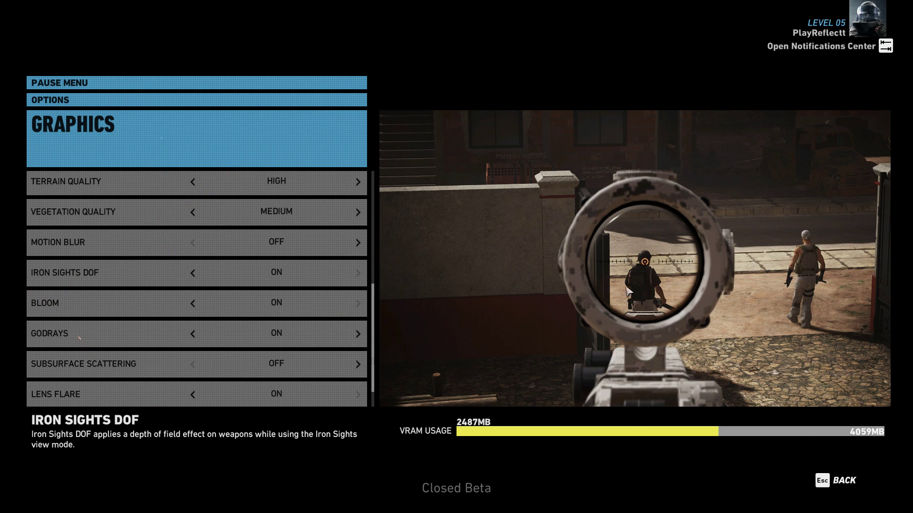
scroll(167, 314, down, 1)
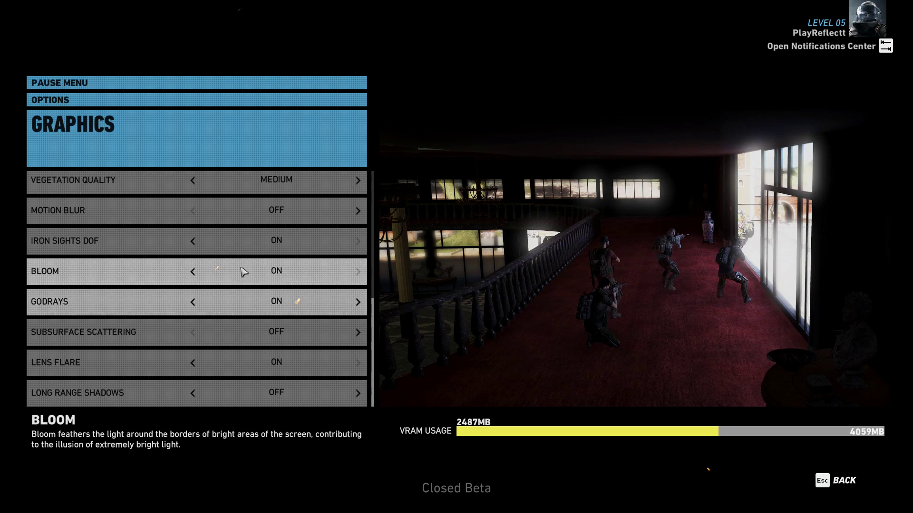
click(193, 271)
click(193, 271)
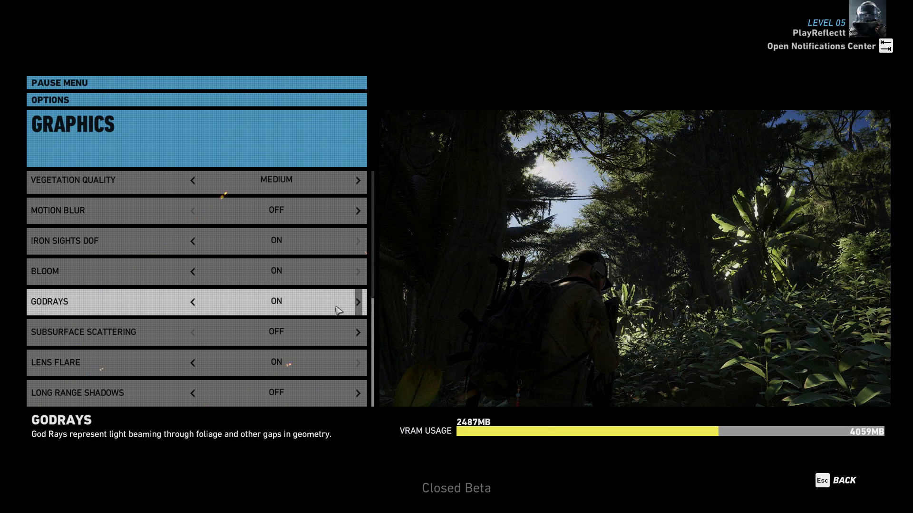
click(193, 306)
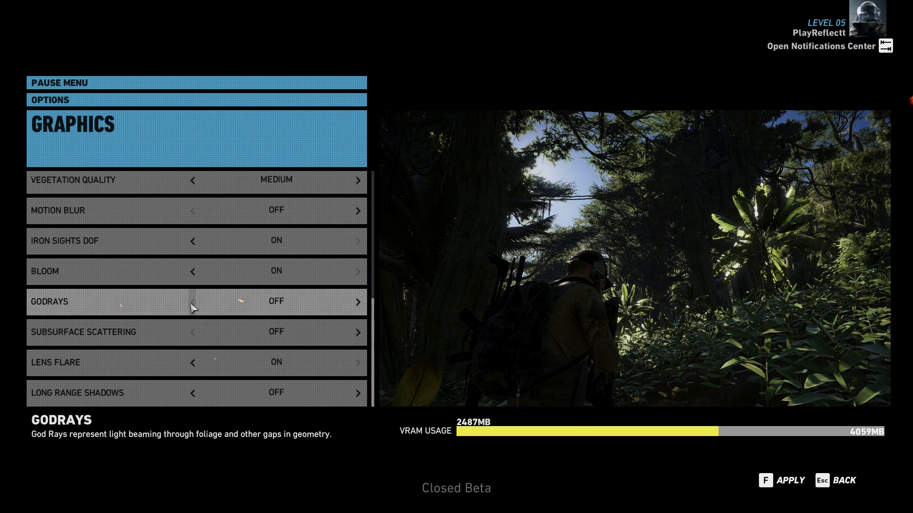
click(360, 308)
click(195, 303)
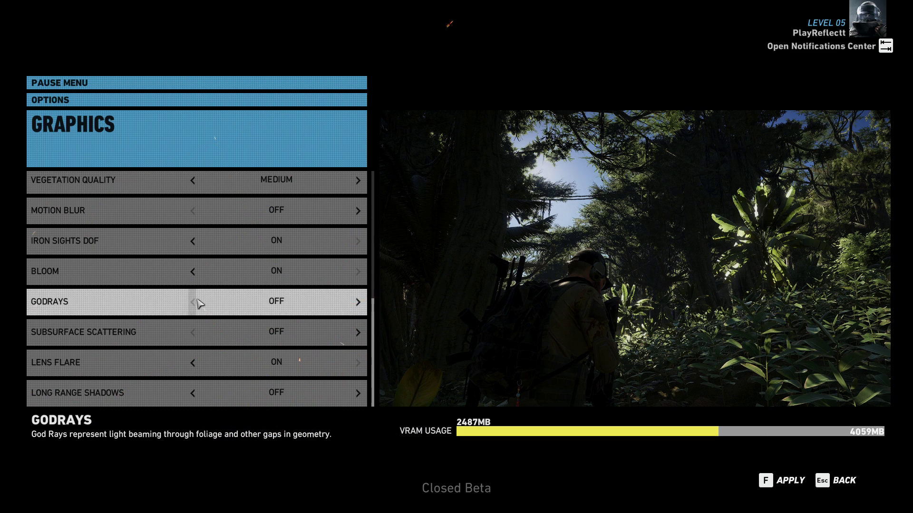
click(359, 308)
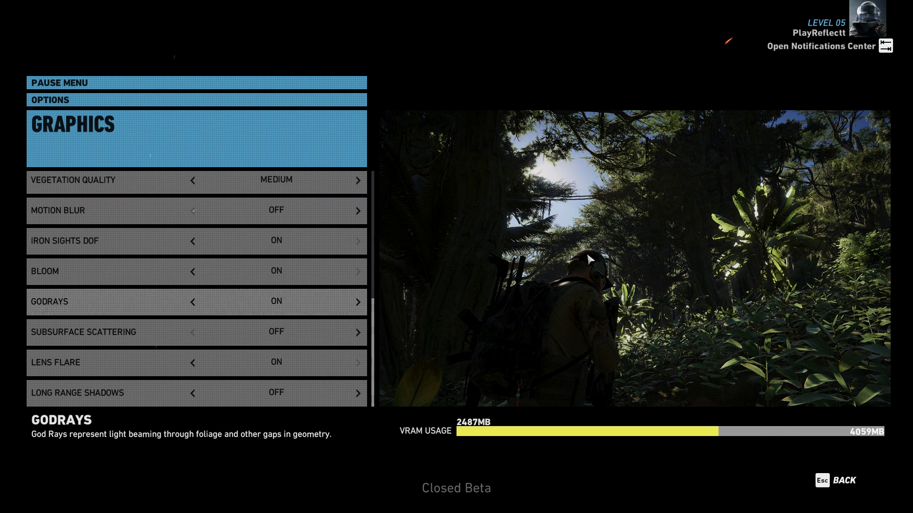
click(193, 302)
click(358, 302)
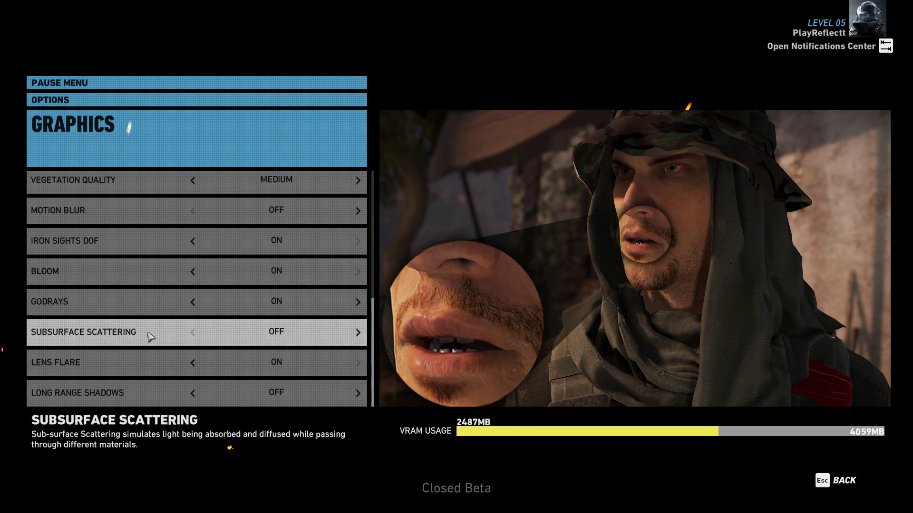
click(351, 334)
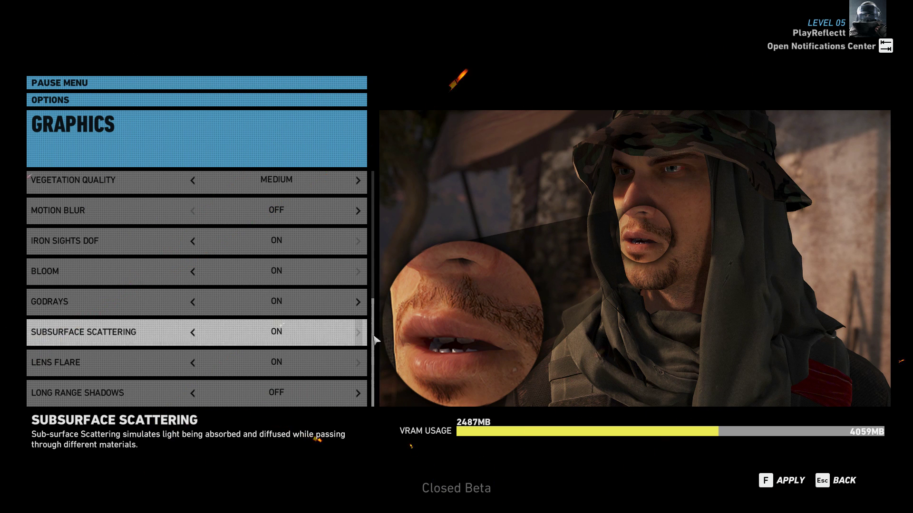
click(192, 332)
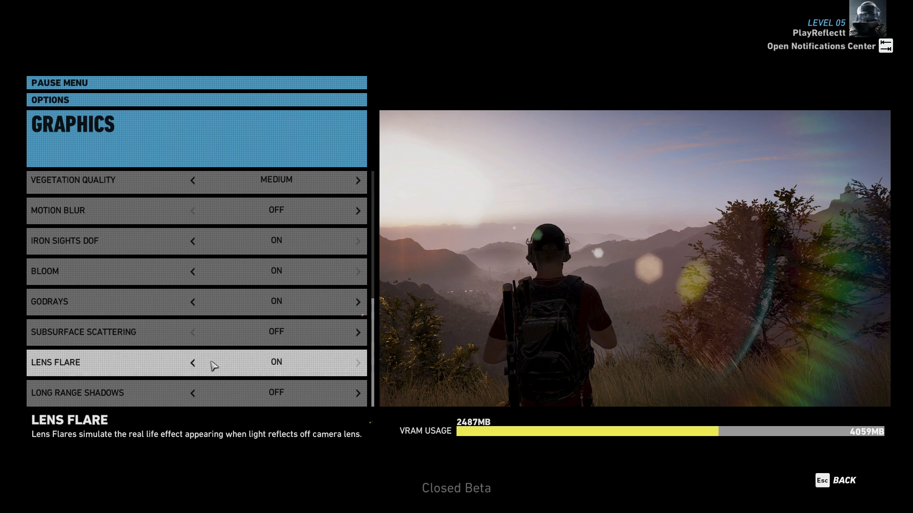
click(193, 364)
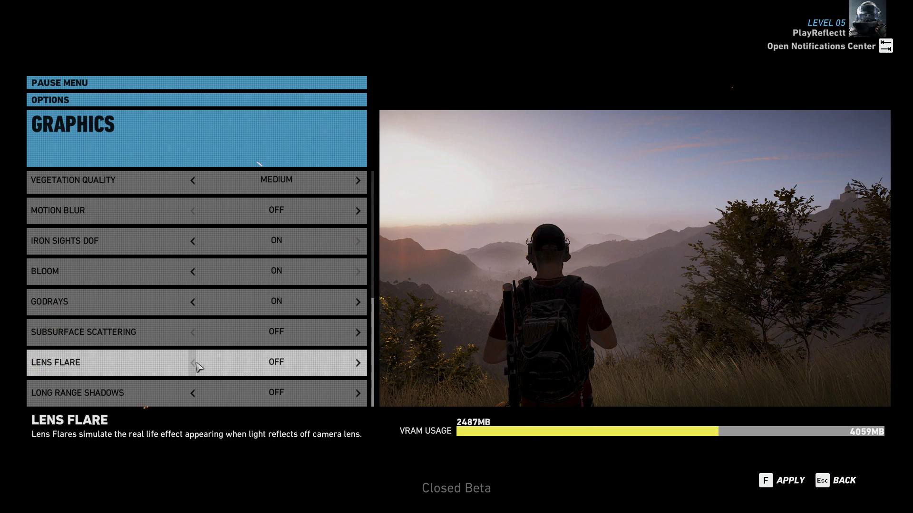
click(358, 364)
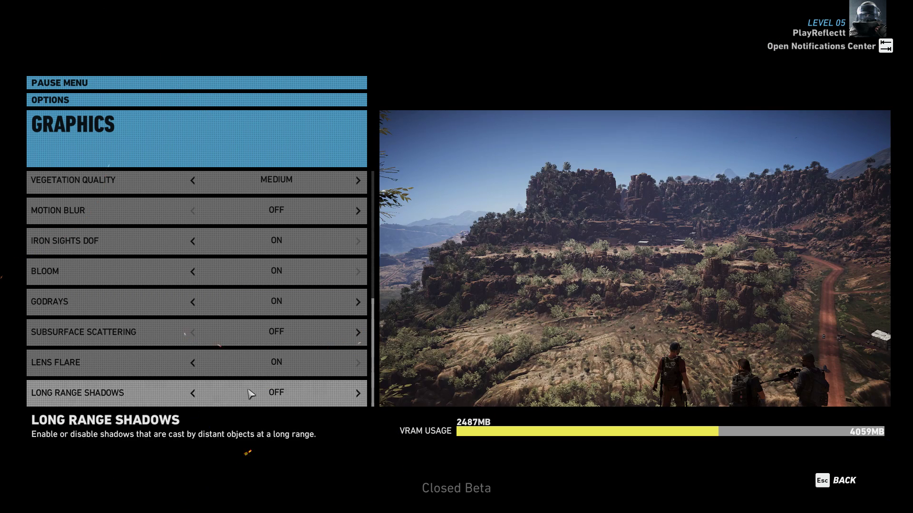
click(358, 393)
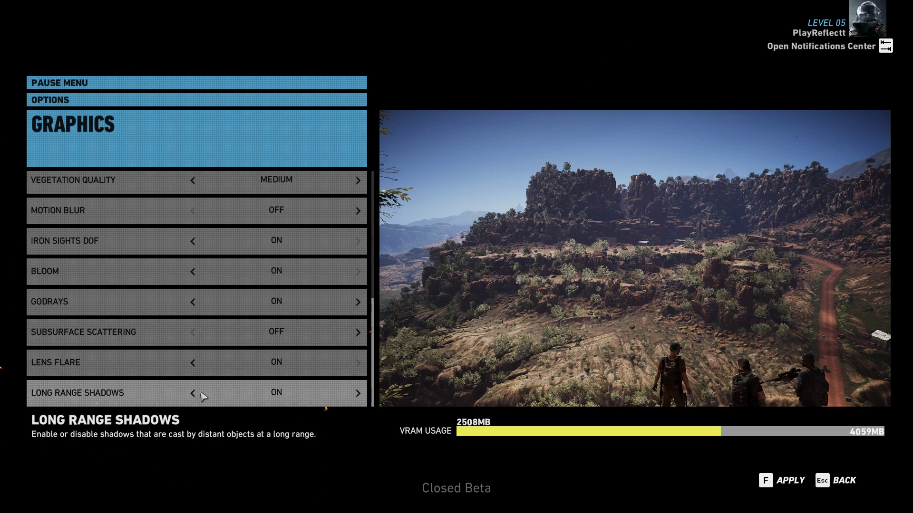
click(194, 394)
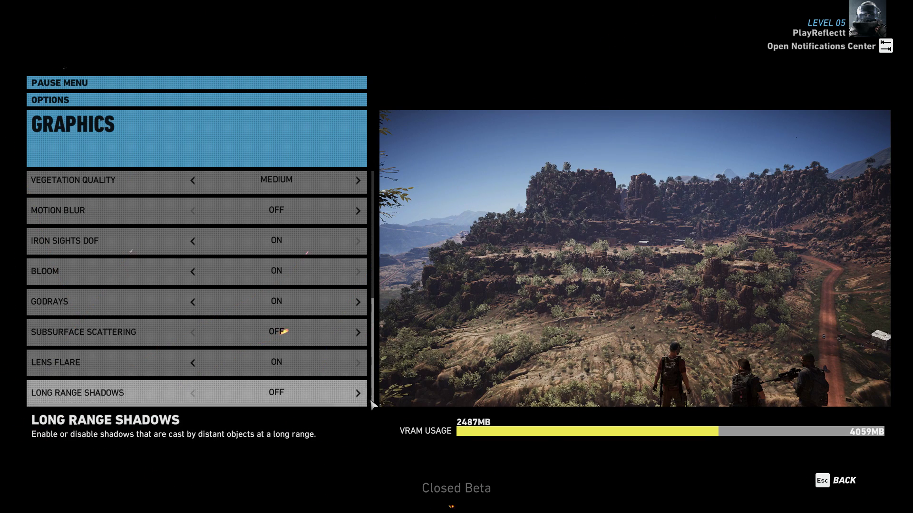
click(358, 394)
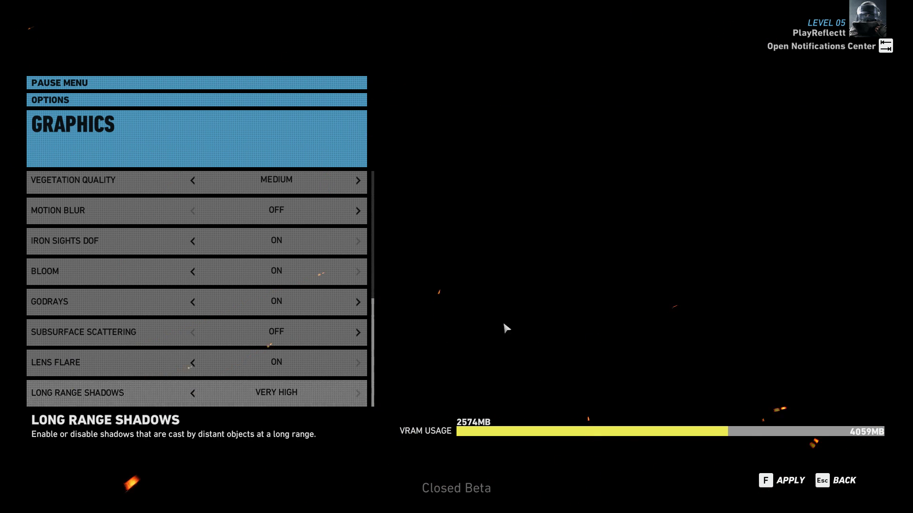
click(193, 393)
Check the Audio settings without changes (music volume 0%) and return to the Pause Menu.
scroll(223, 397, up, 4)
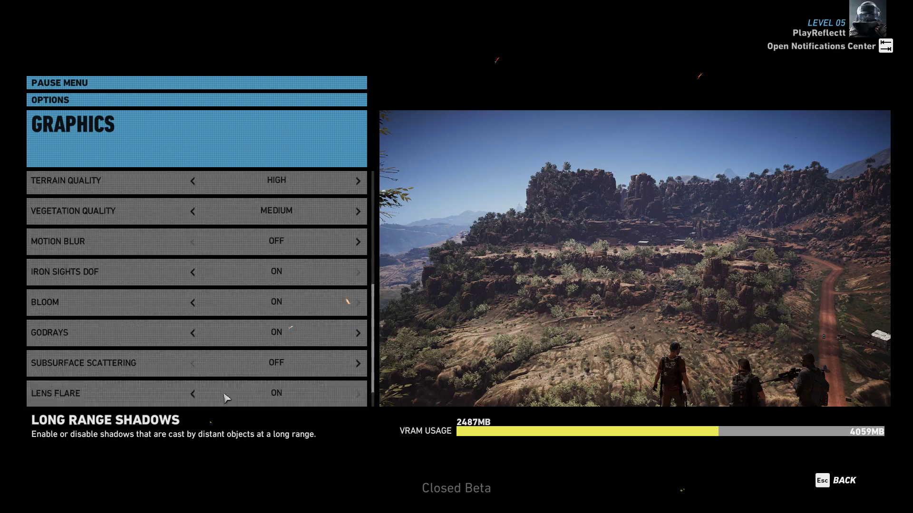
scroll(224, 348, down, 3)
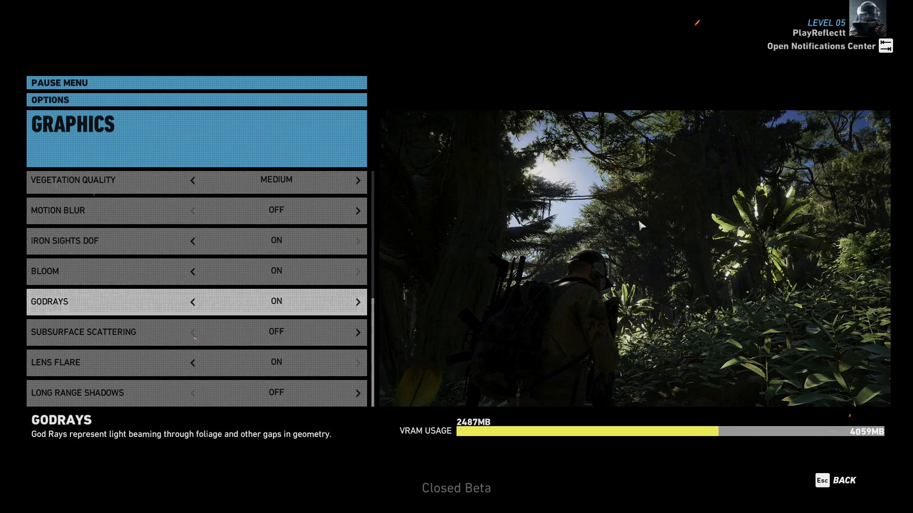
scroll(291, 347, up, 5)
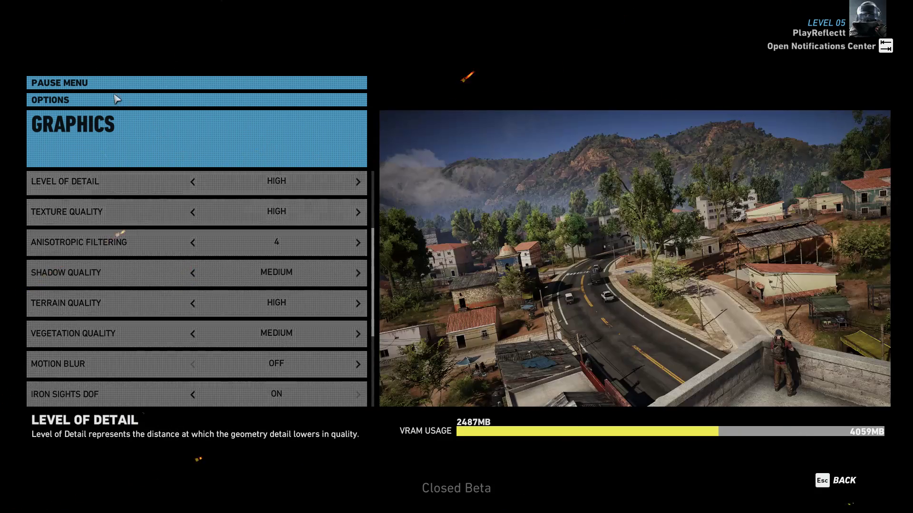
click(116, 97)
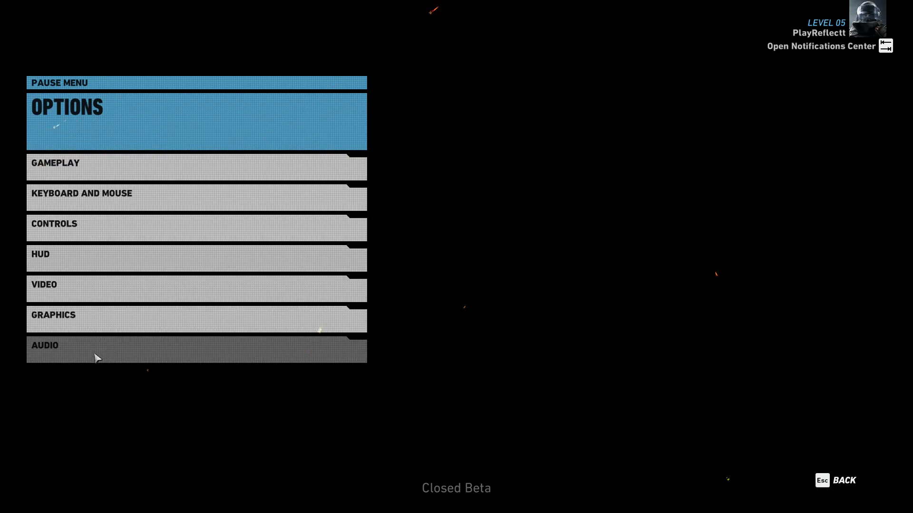
click(102, 348)
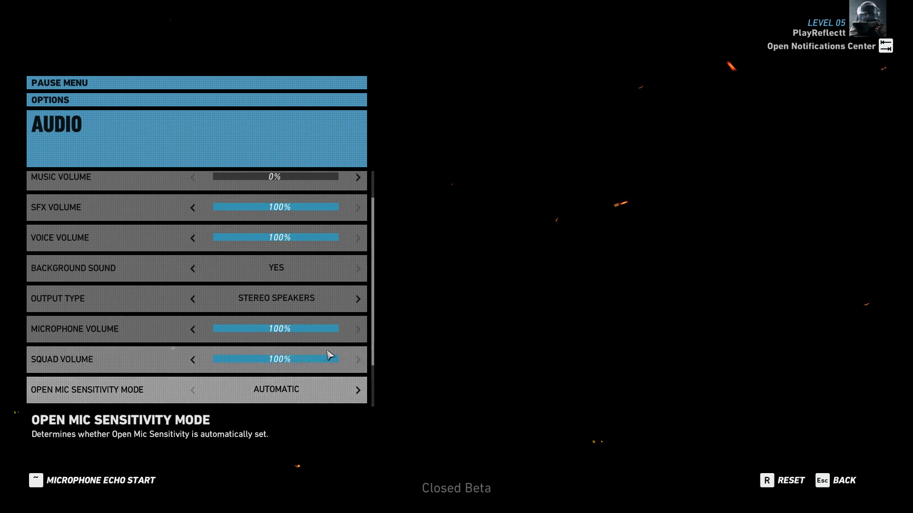
click(76, 97)
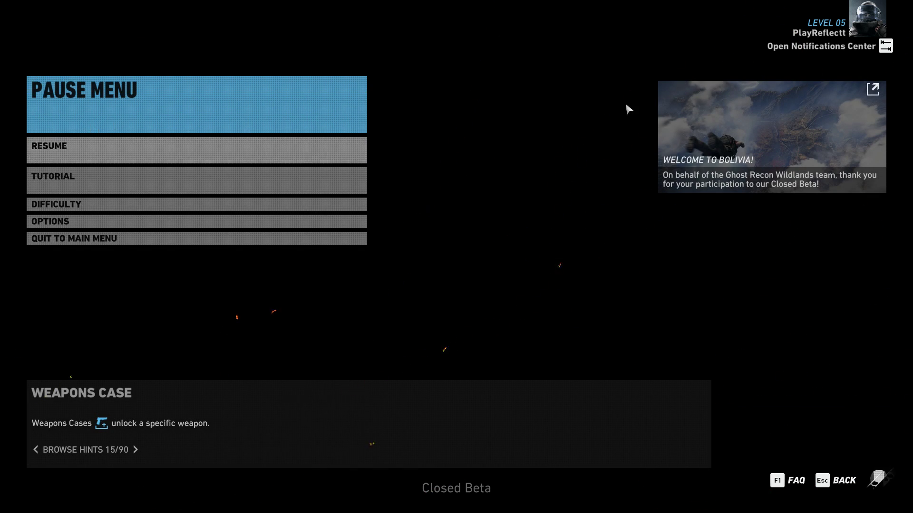
key(Escape)
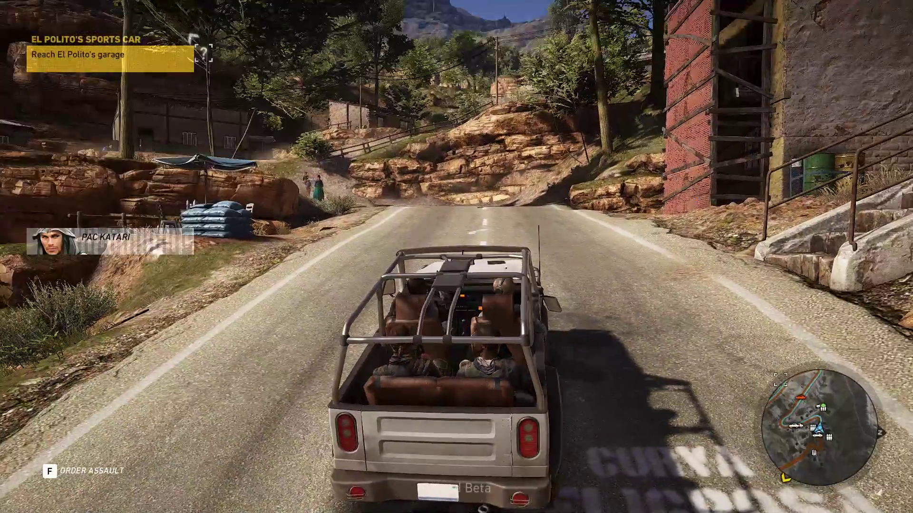
key(w)
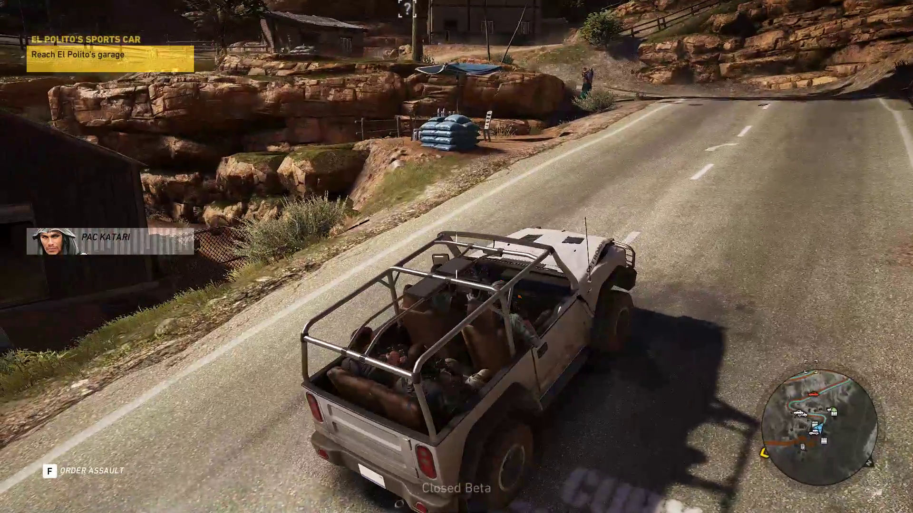